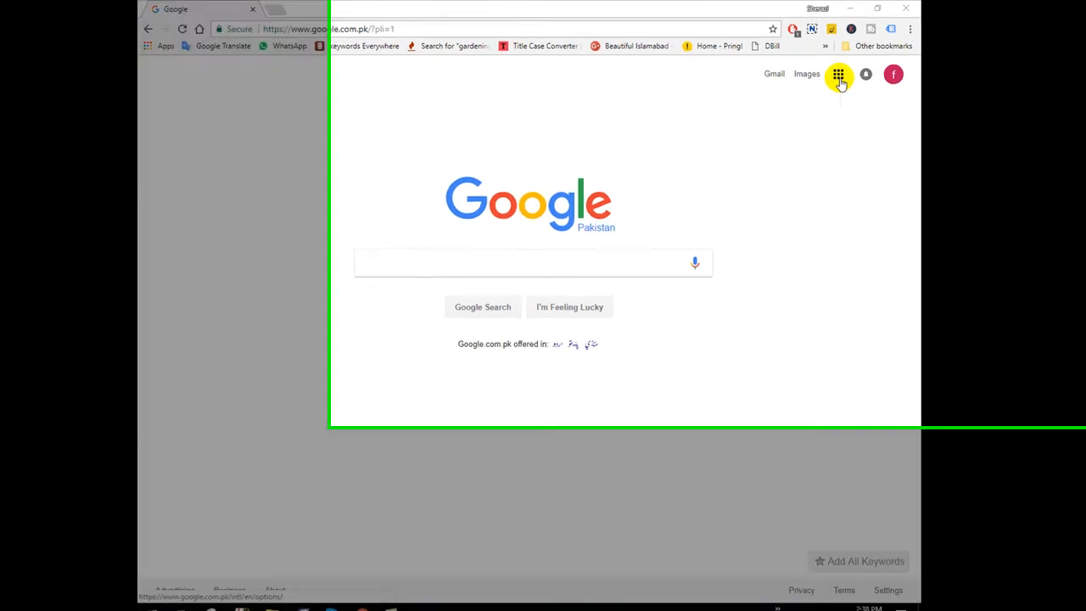
Step: Open Blogger from the list of Google apps
left_click(838, 76)
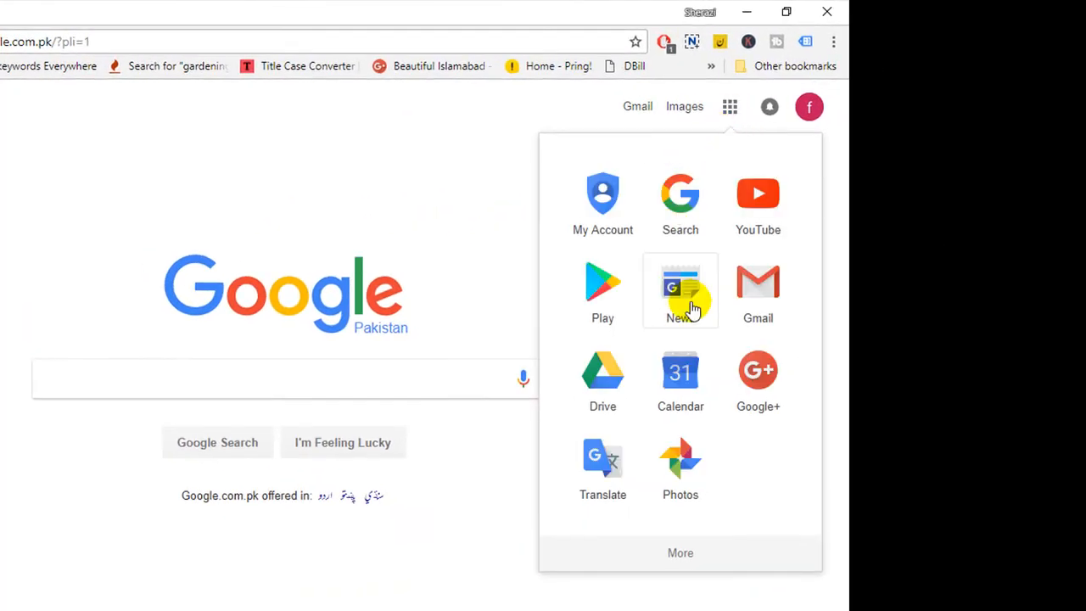
scroll(689, 305, "down", 1)
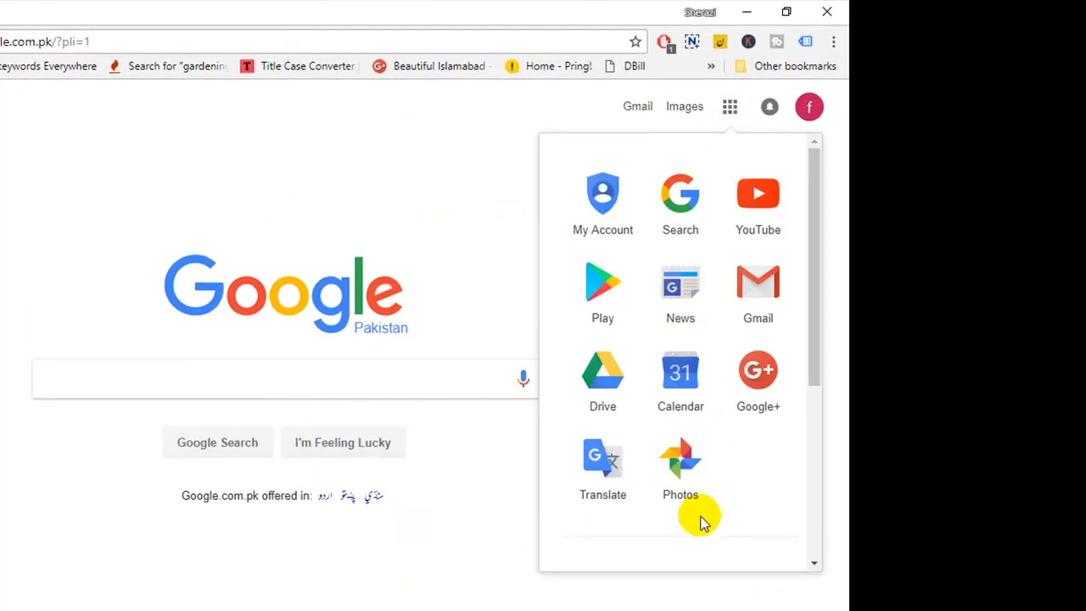
scroll(702, 514, "down", 4)
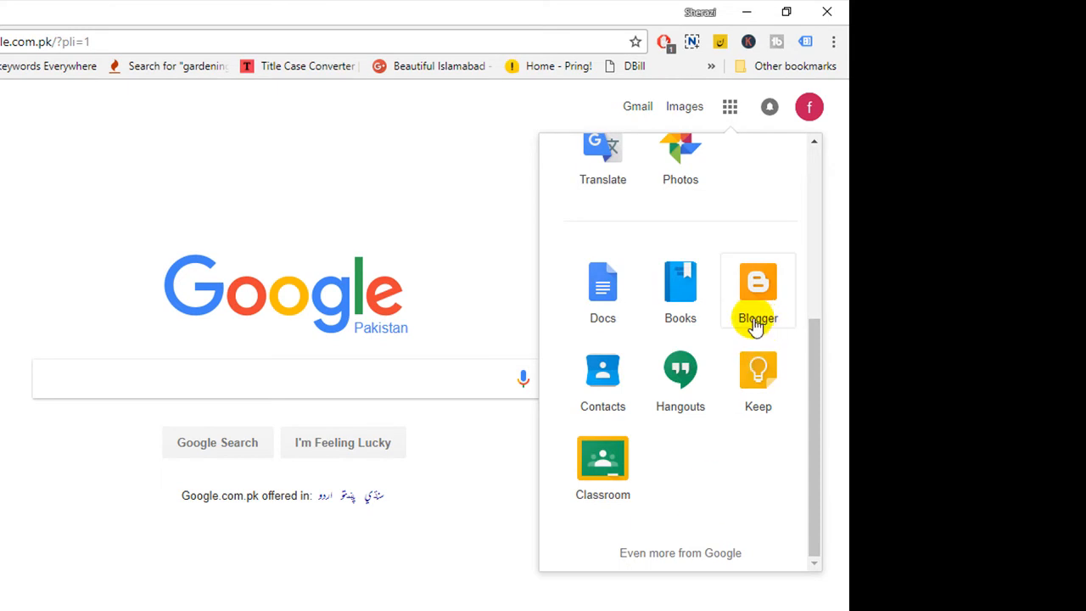
left_click(765, 303)
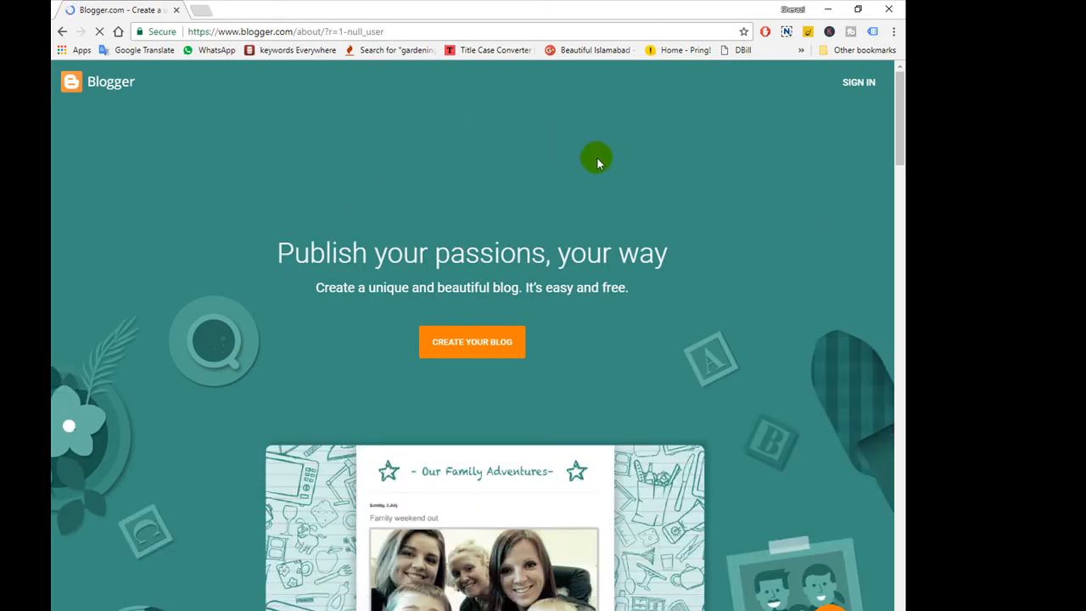
Step: Start creating a blog and verify the account by submitting the prefilled account password
left_click(467, 355)
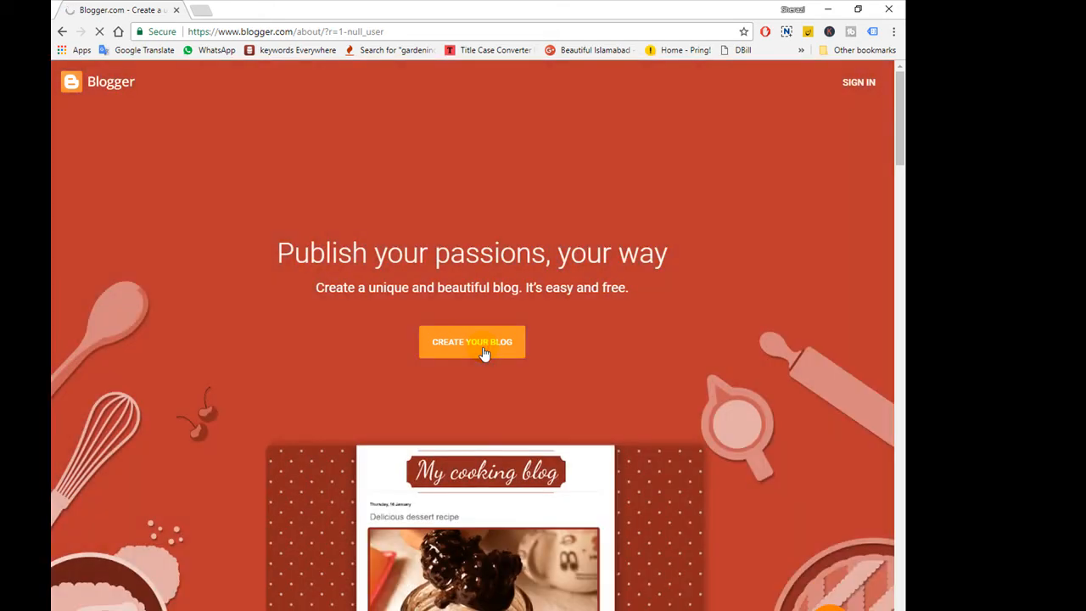
left_click(484, 353)
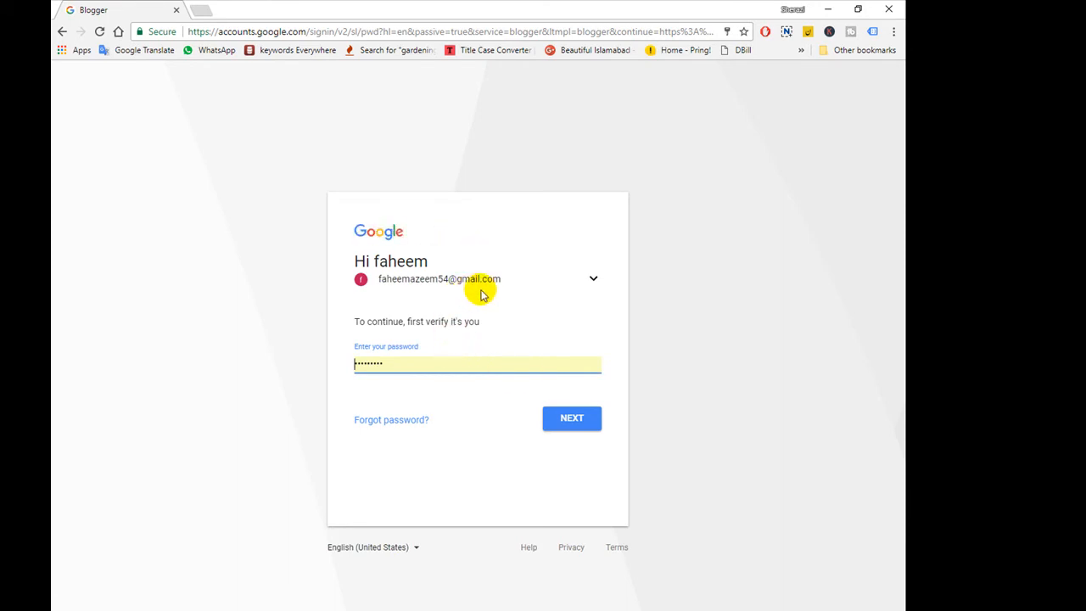
left_click(575, 416)
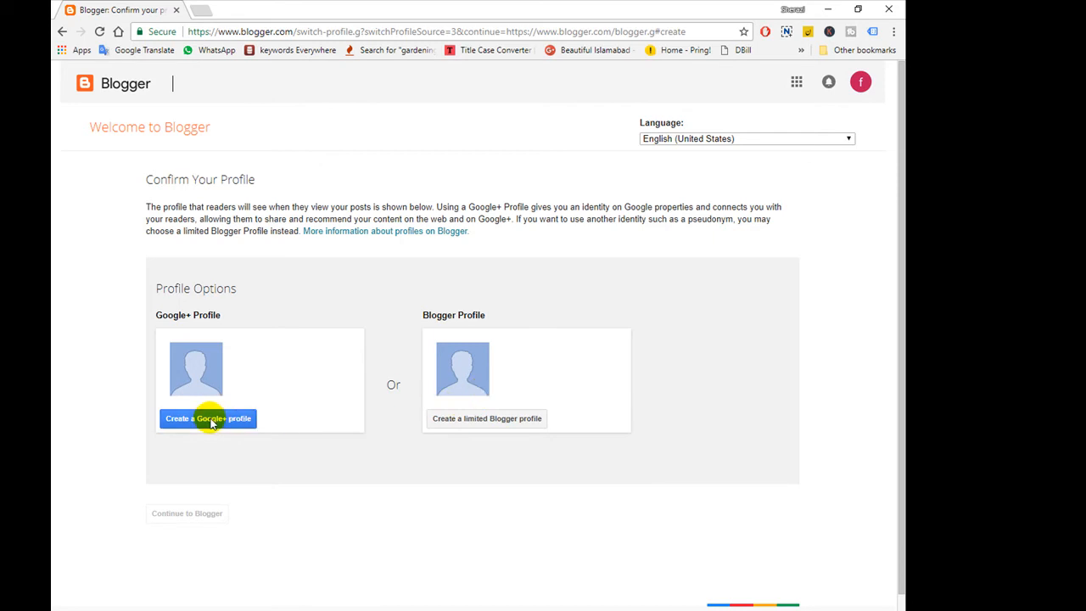
Step: Create a limited Blogger profile with the display name "Online Teaching" and continue to Blogger
left_click(474, 419)
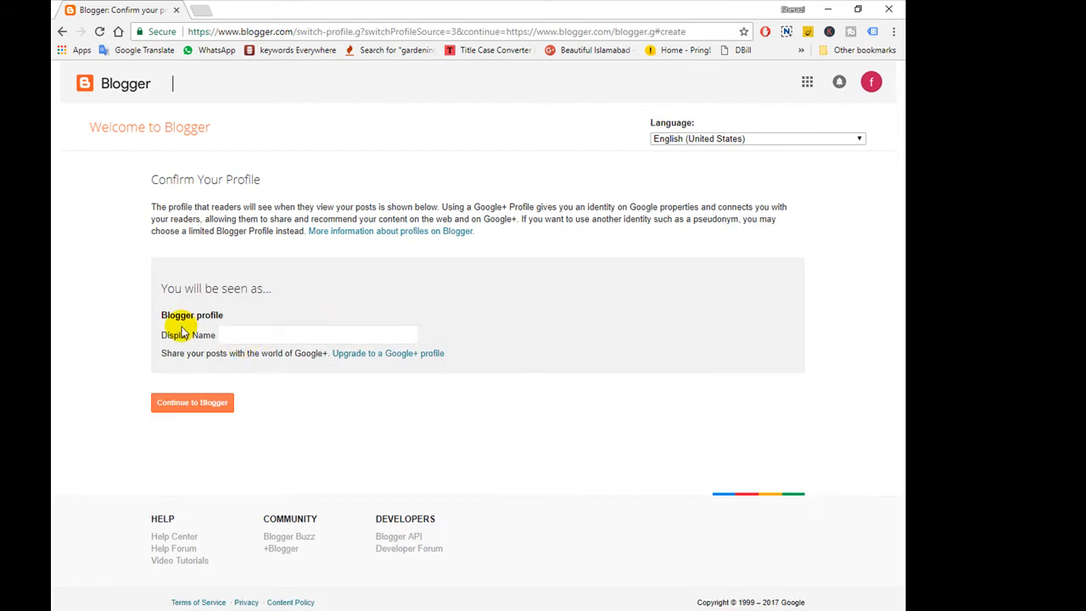
left_click(293, 335)
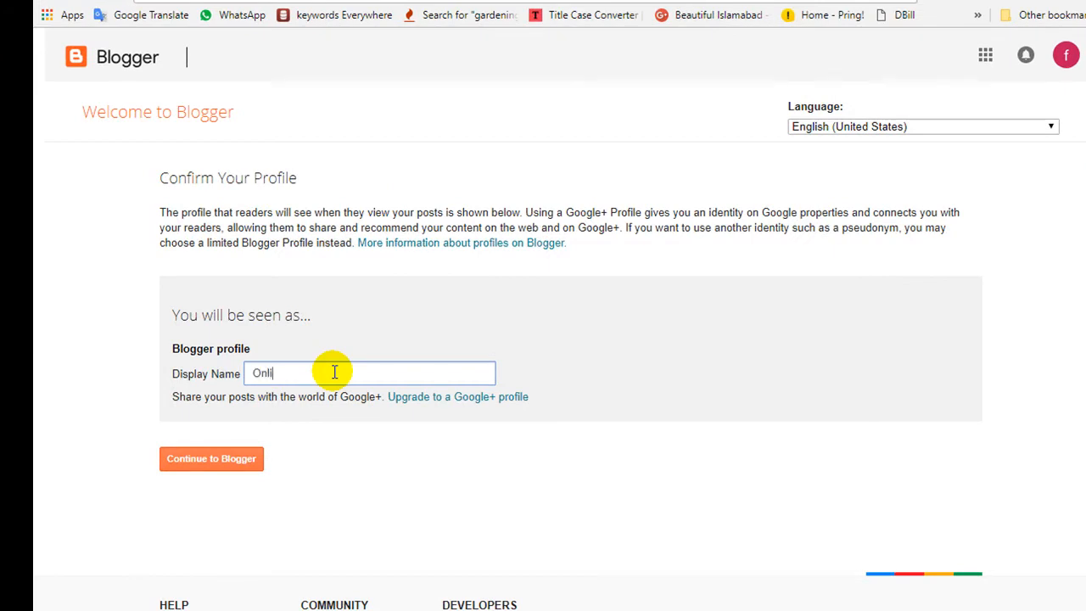
type("Online Teaching")
left_click(236, 466)
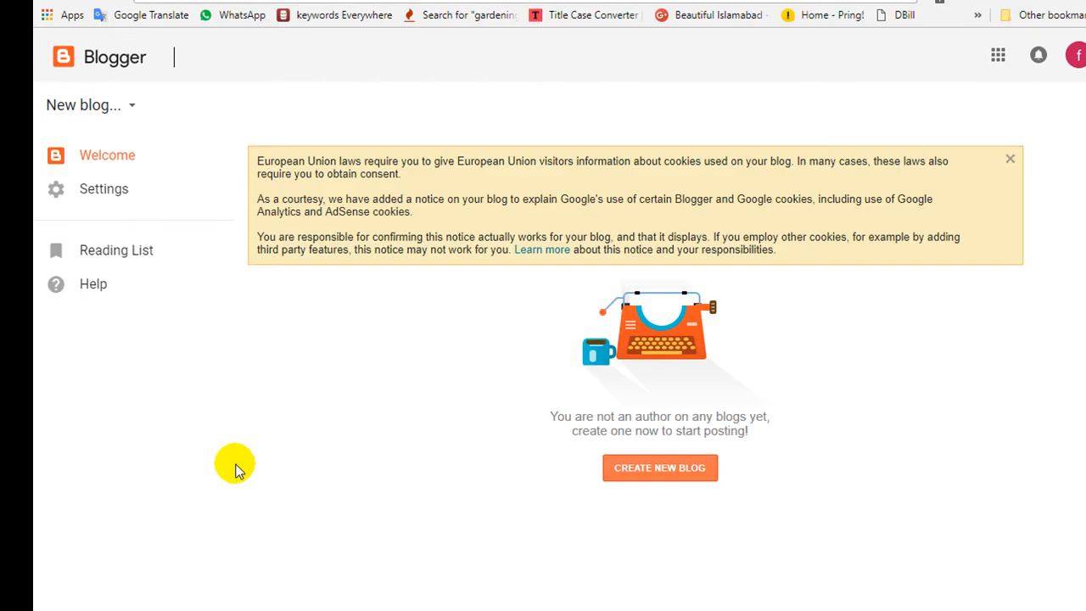
Step: Start a new blog, look through the available themes and choose the Simple theme
left_click(692, 468)
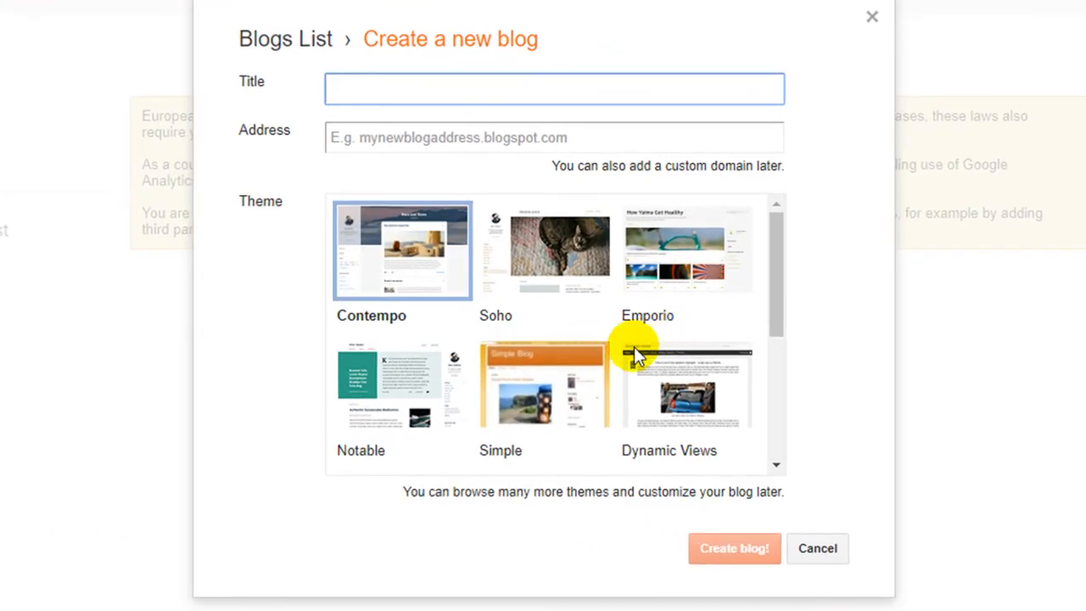
scroll(641, 339, "down", 2)
scroll(636, 353, "down", 1)
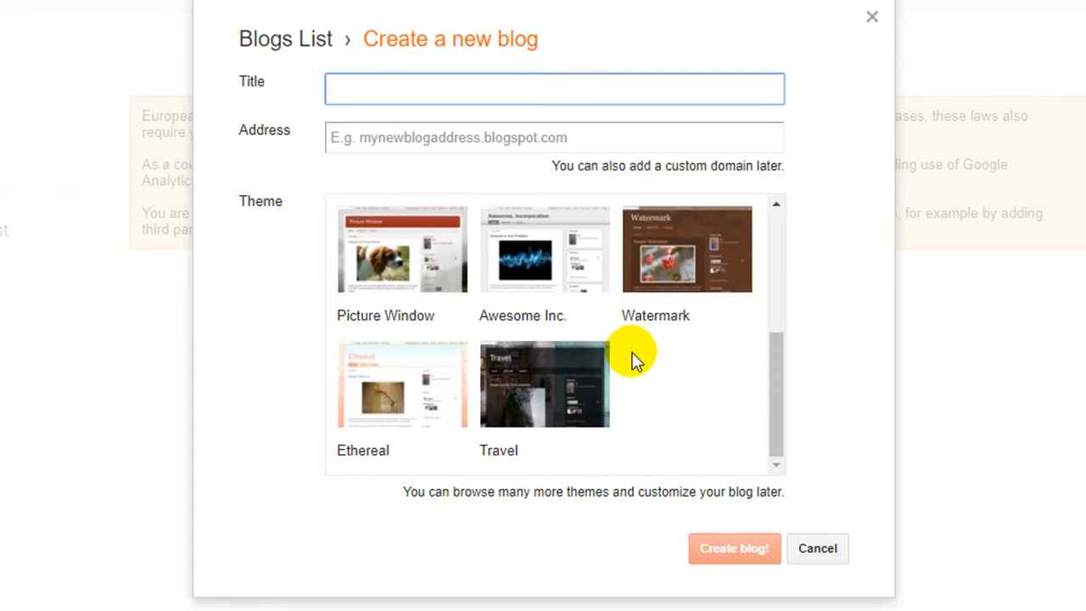
scroll(635, 356, "up", 3)
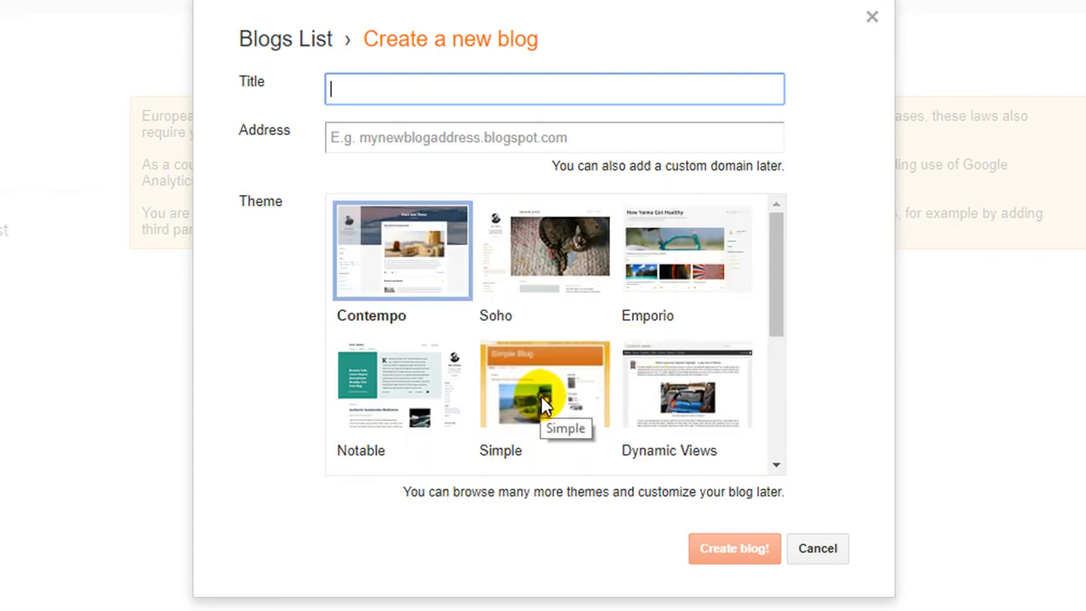
left_click(403, 394)
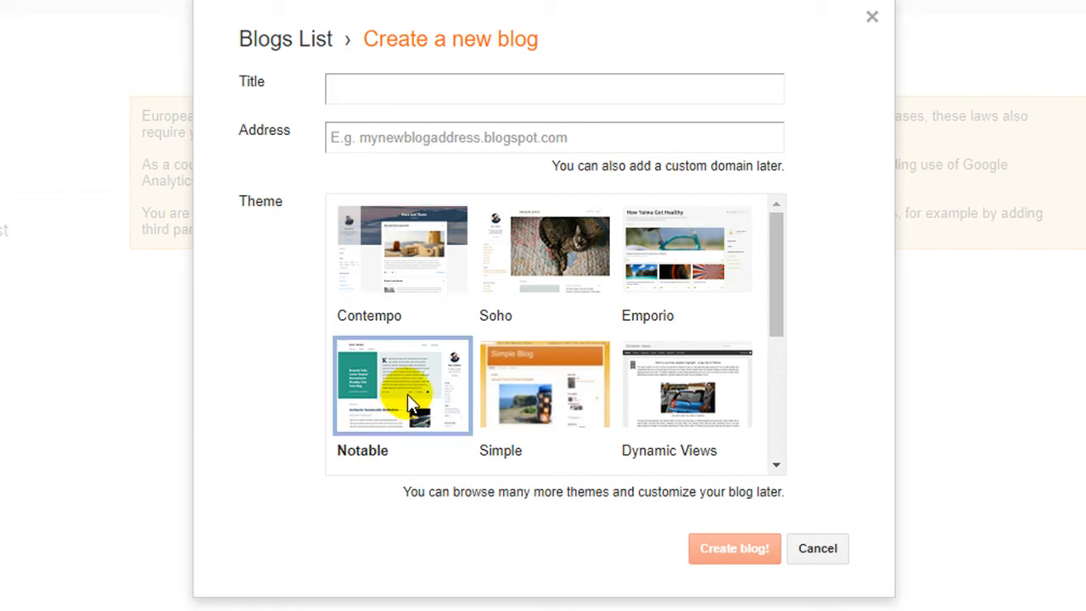
left_click(557, 398)
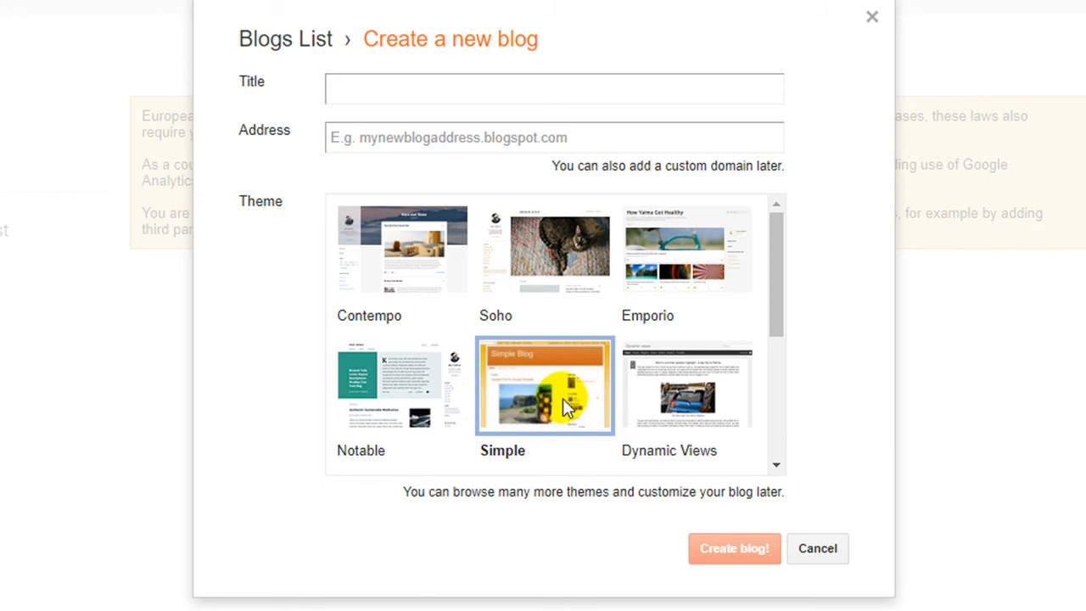
Step: Give the new blog the title "Online Teaching"
left_click(400, 90)
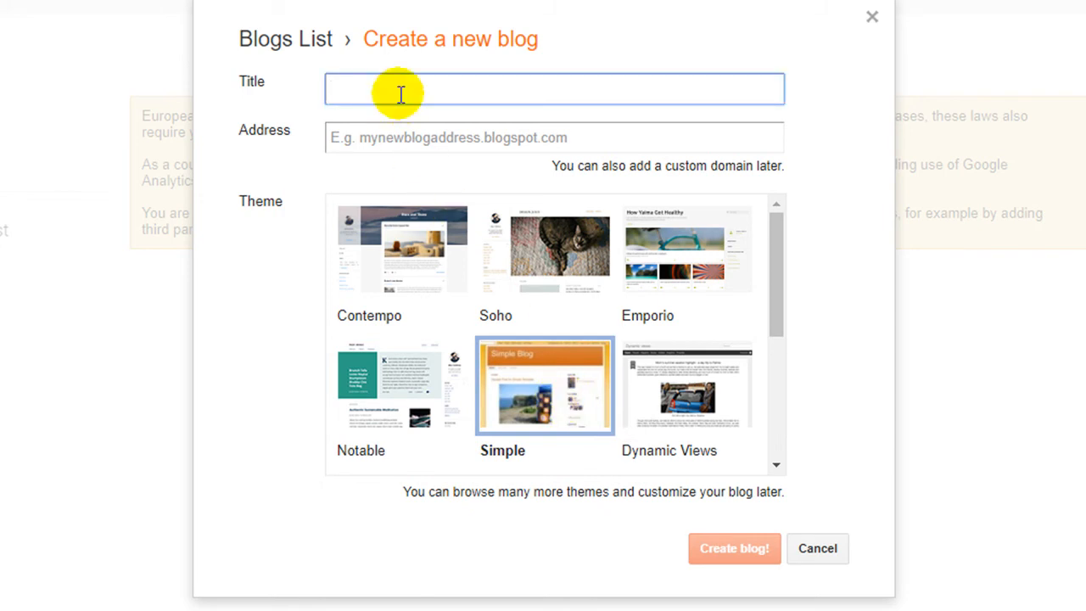
type("Online Teaching")
key("Tab")
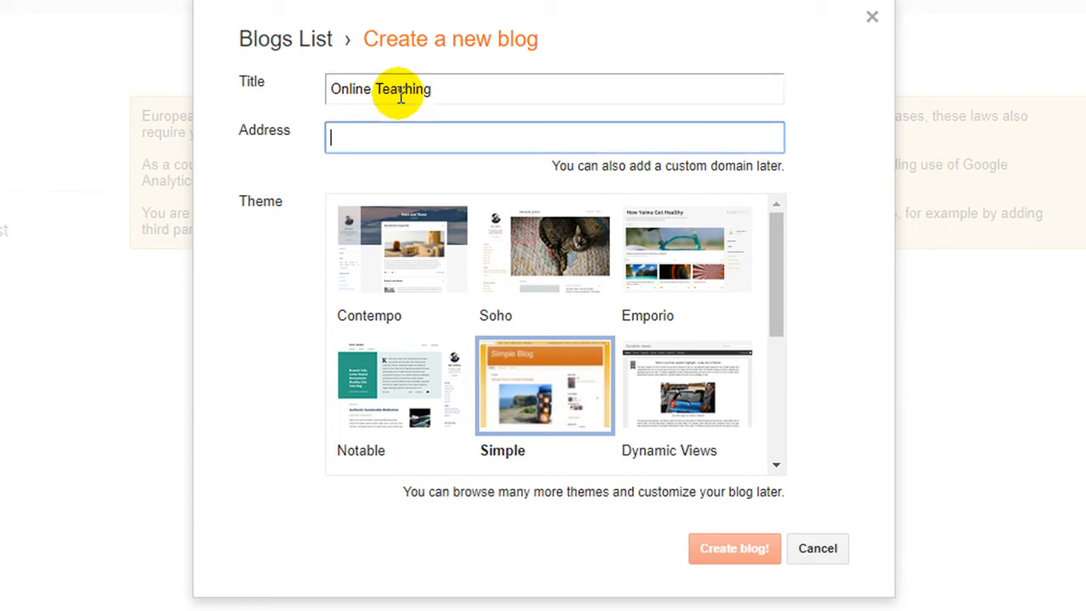
Step: Enter onlineteaching786.blogspot.com as the blog's address and accept the suggested full address
type("O")
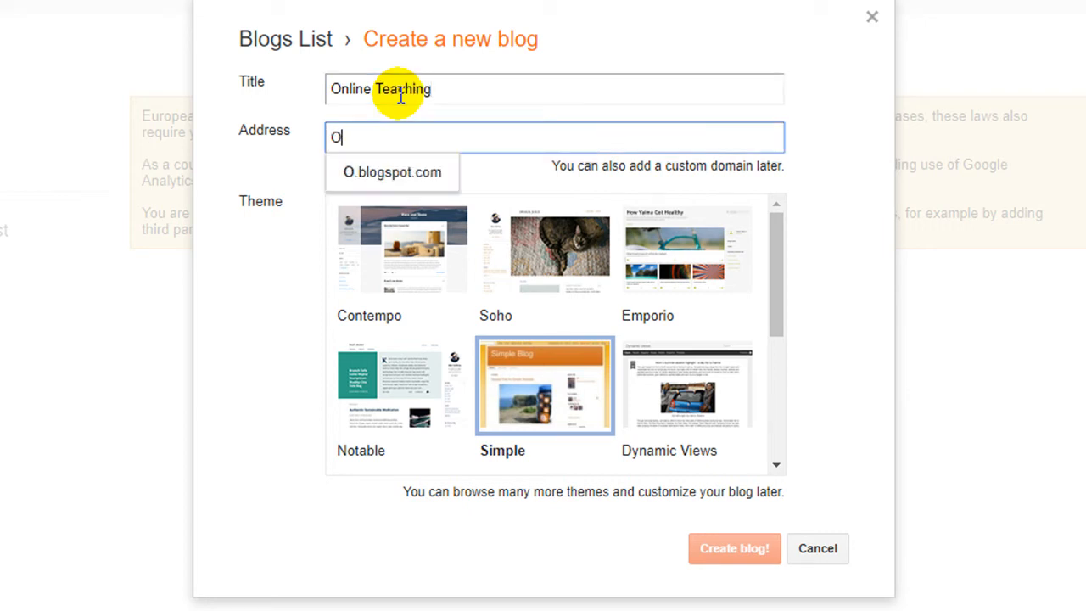
key("BackSpace")
type("online")
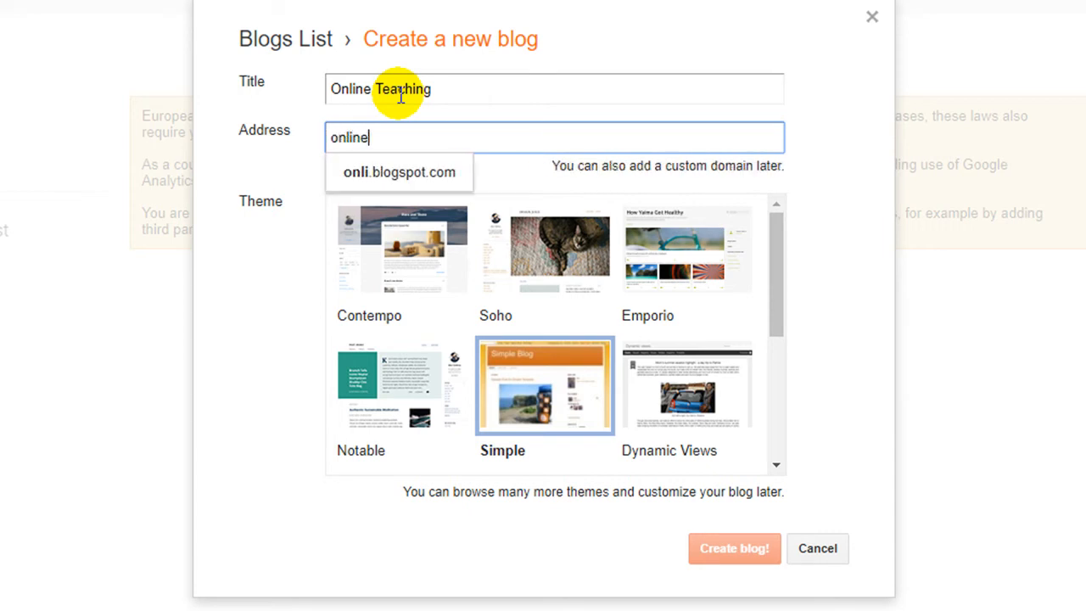
type("teachign")
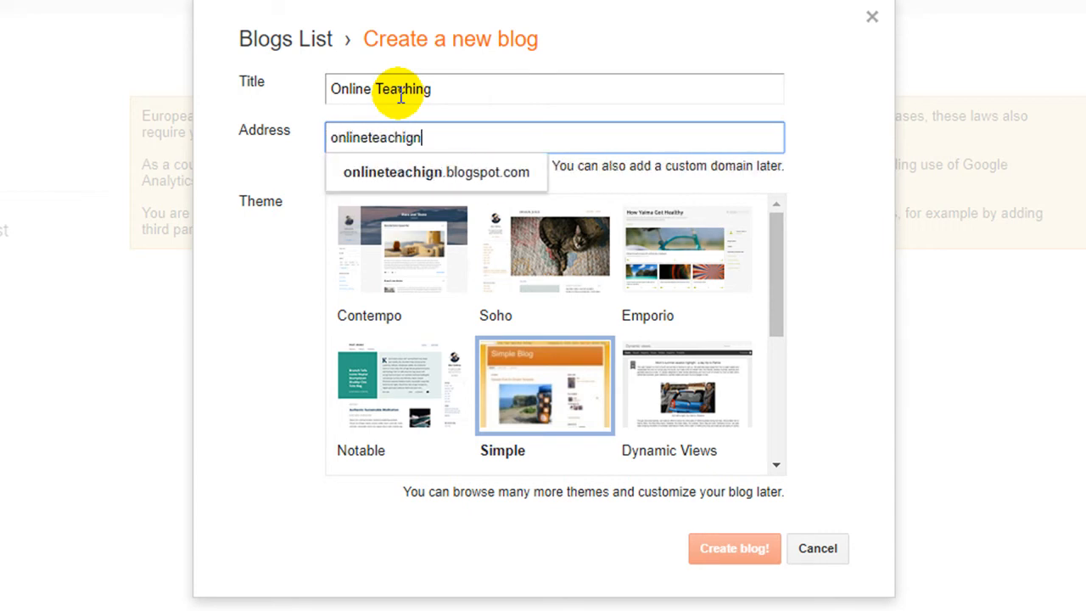
key("BackSpace")
key("BackSpace")
type("ng786")
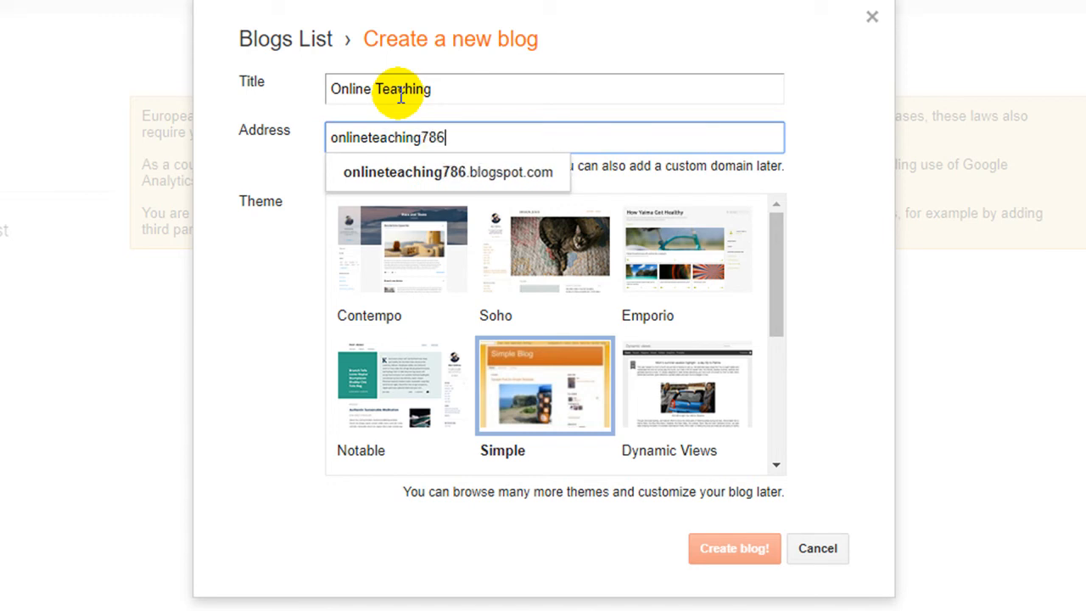
left_click(448, 174)
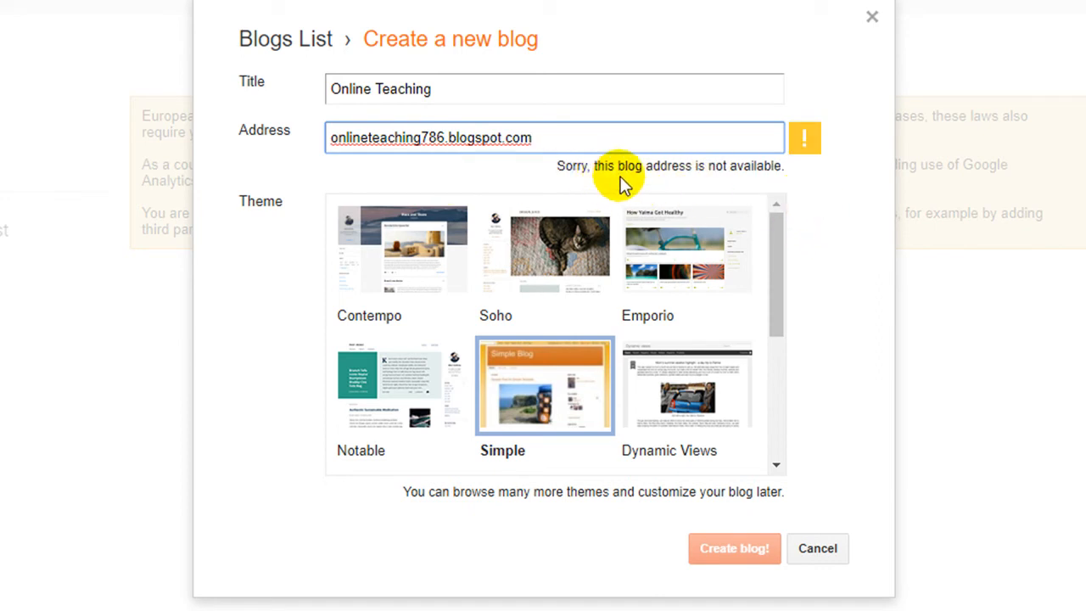
Step: Try address variants ending in 78, 7 and 1, and set the blog's address to onlineteaching787.blogspot.com
left_click(442, 143)
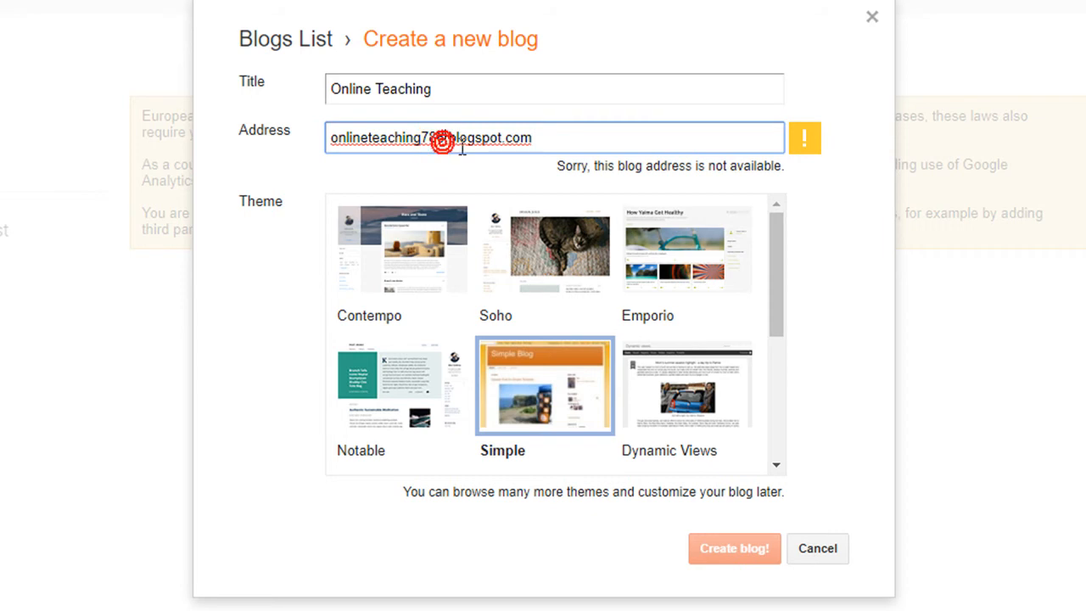
key("BackSpace")
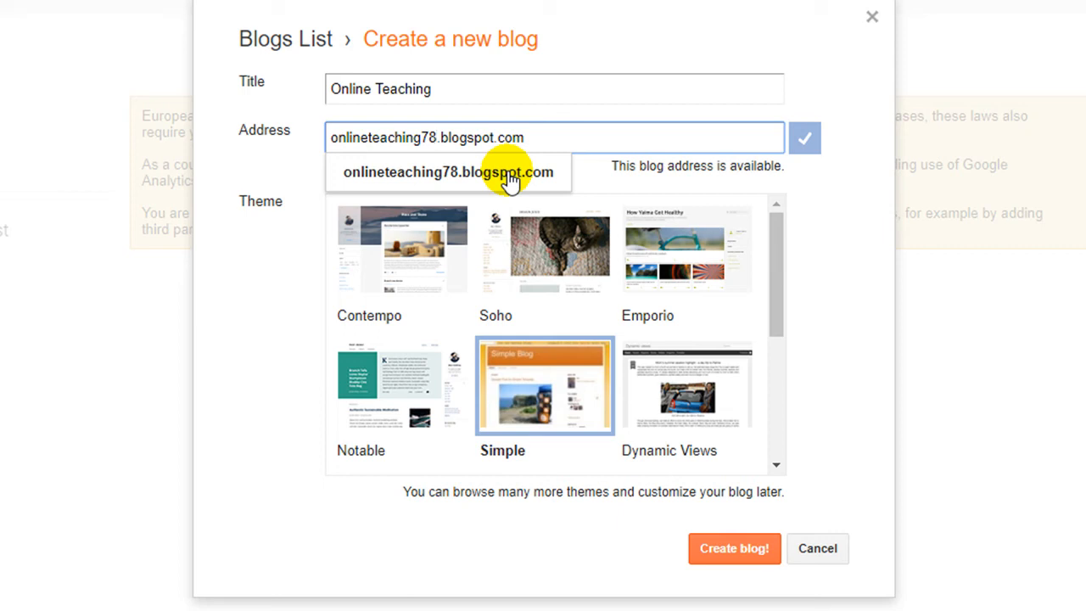
key("BackSpace")
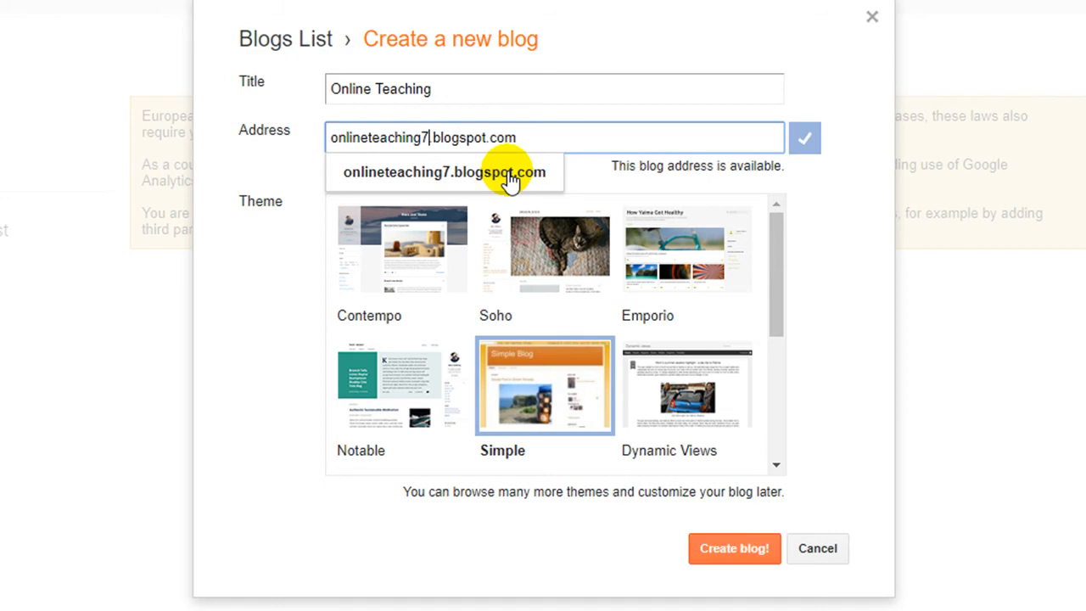
key("BackSpace")
type("1")
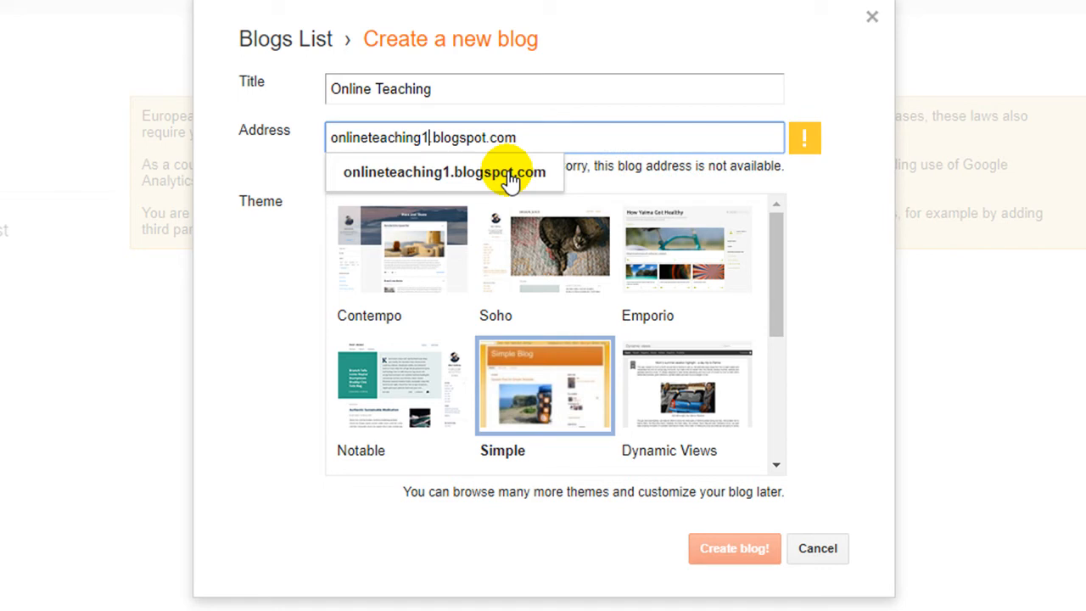
key("BackSpace")
type("787")
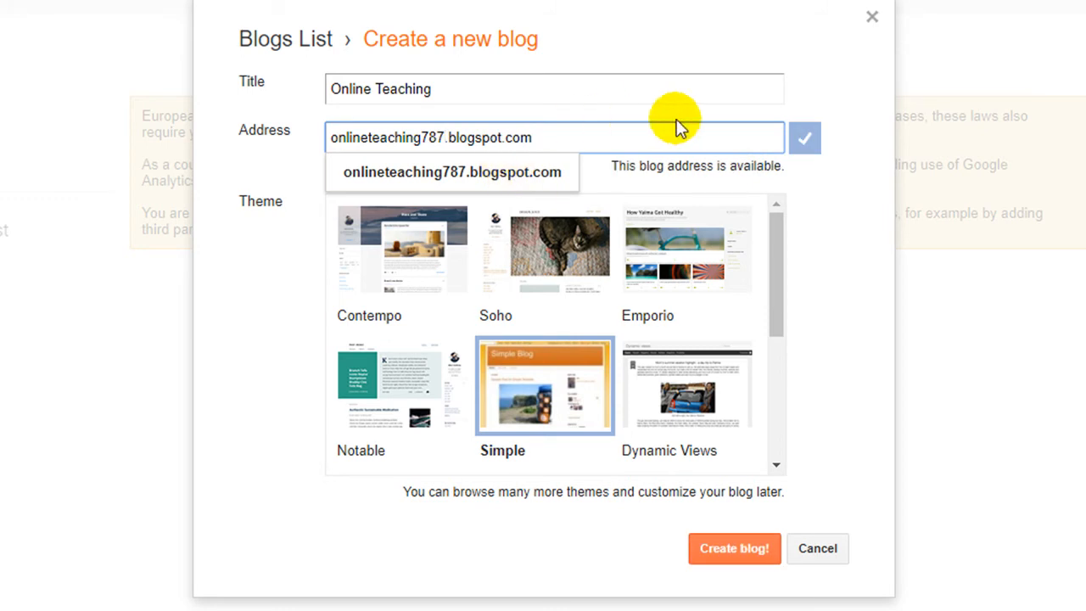
left_click(503, 174)
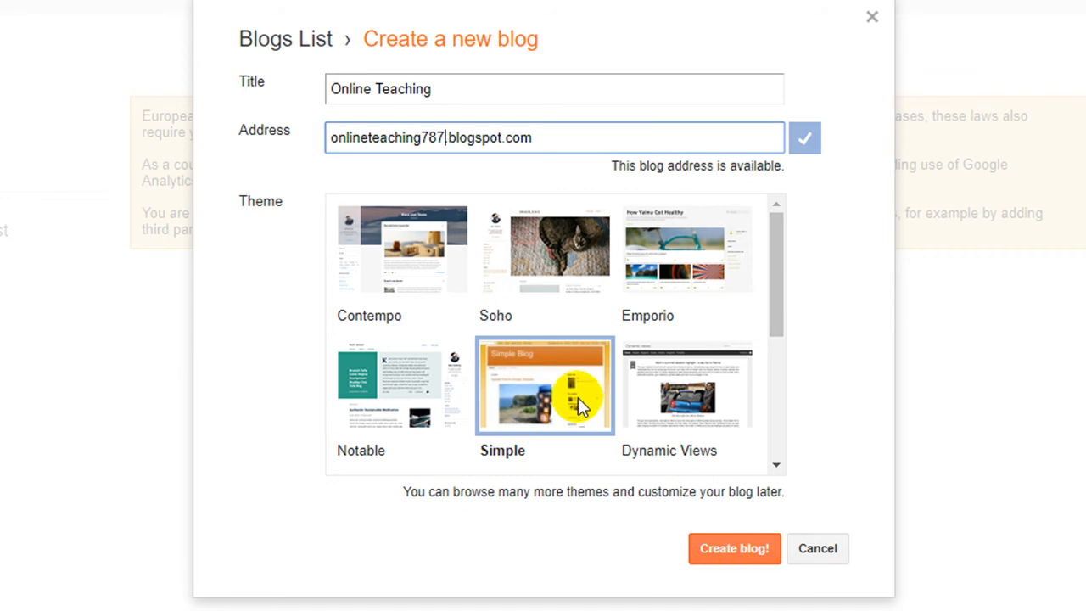
Step: Create the blog with the entered title, address and theme
left_click(430, 88)
left_click(444, 135)
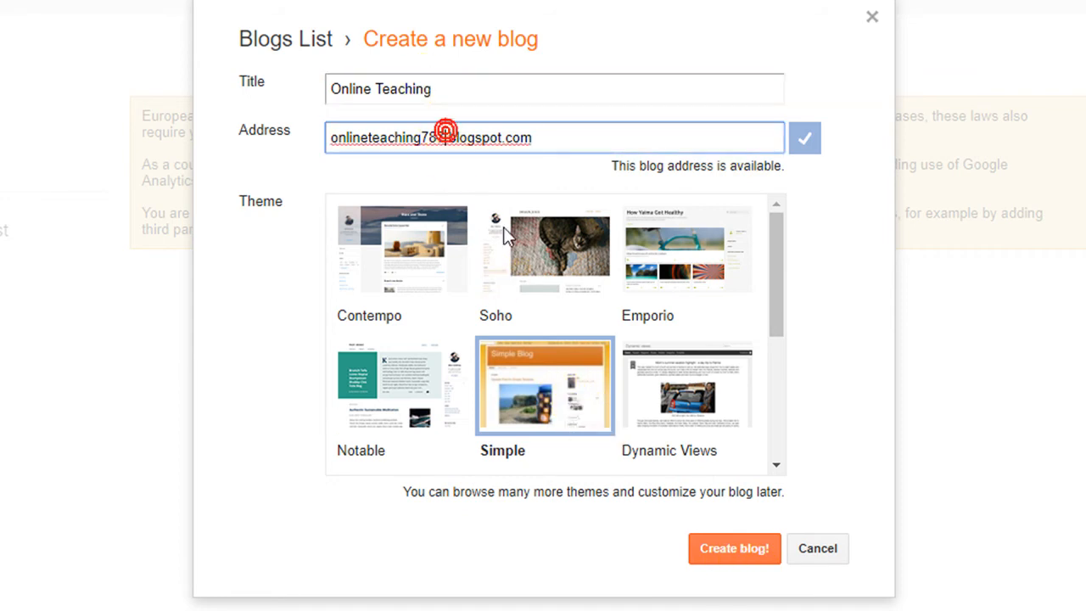
left_click(726, 557)
left_click(727, 557)
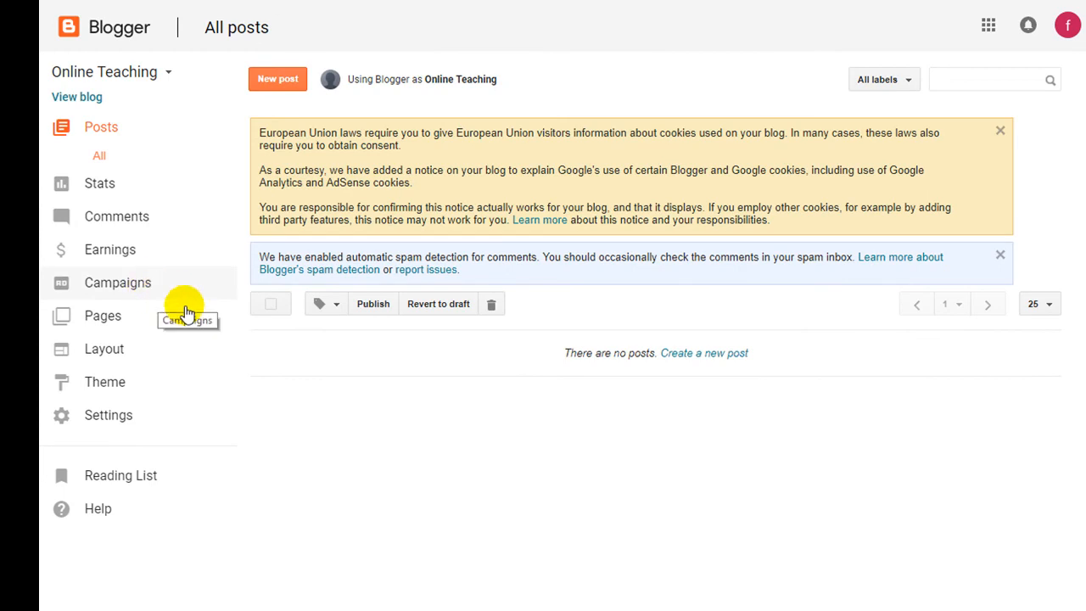
Step: Add a new page titled "about" with an empty body to the blog and publish it
left_click(132, 325)
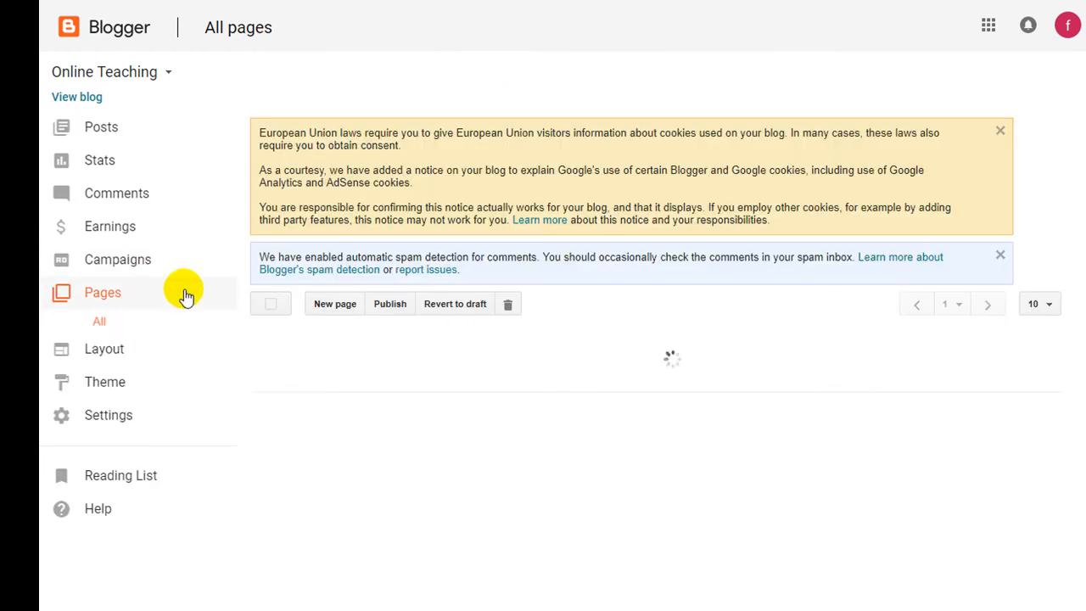
left_click(334, 305)
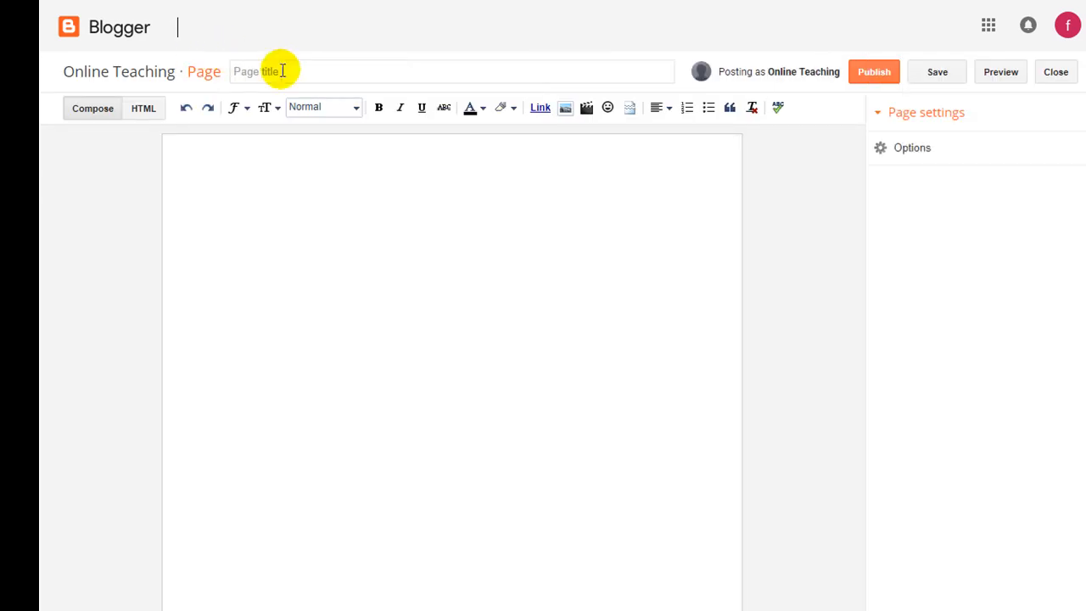
left_click(284, 72)
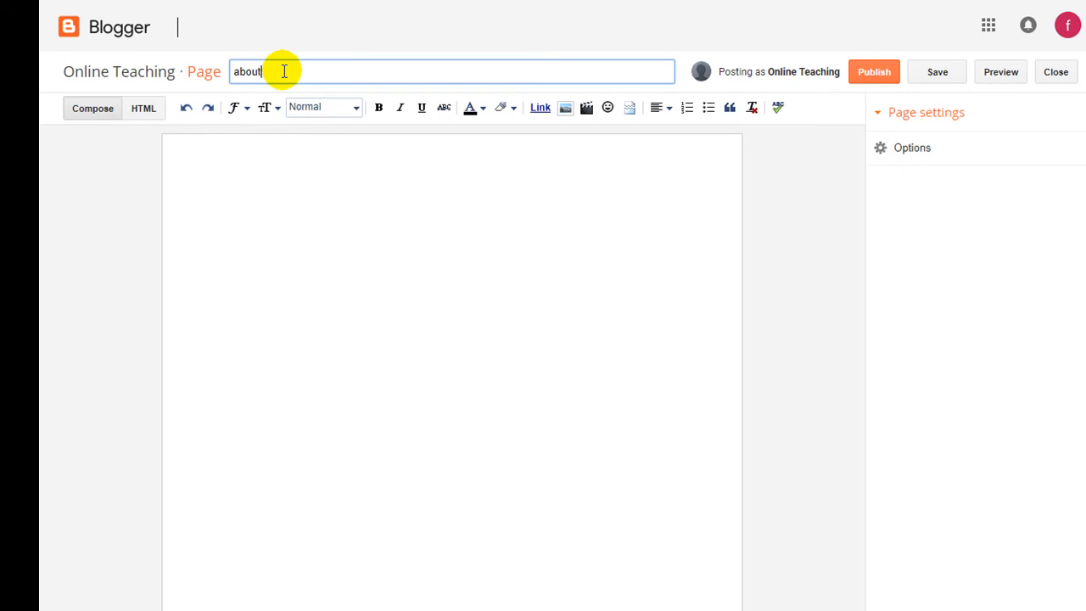
left_click(297, 223)
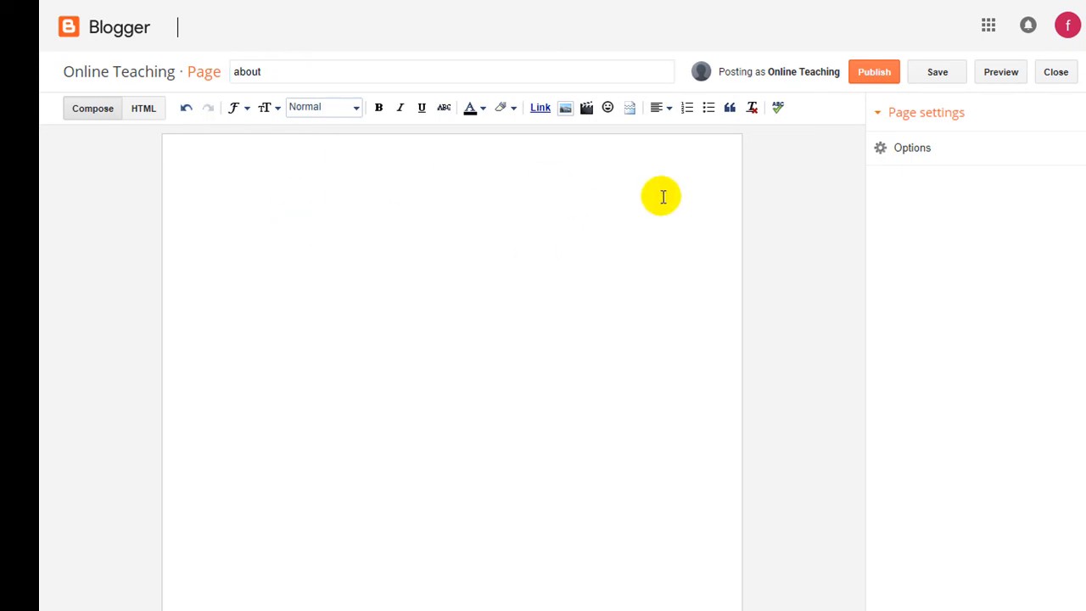
left_click(880, 73)
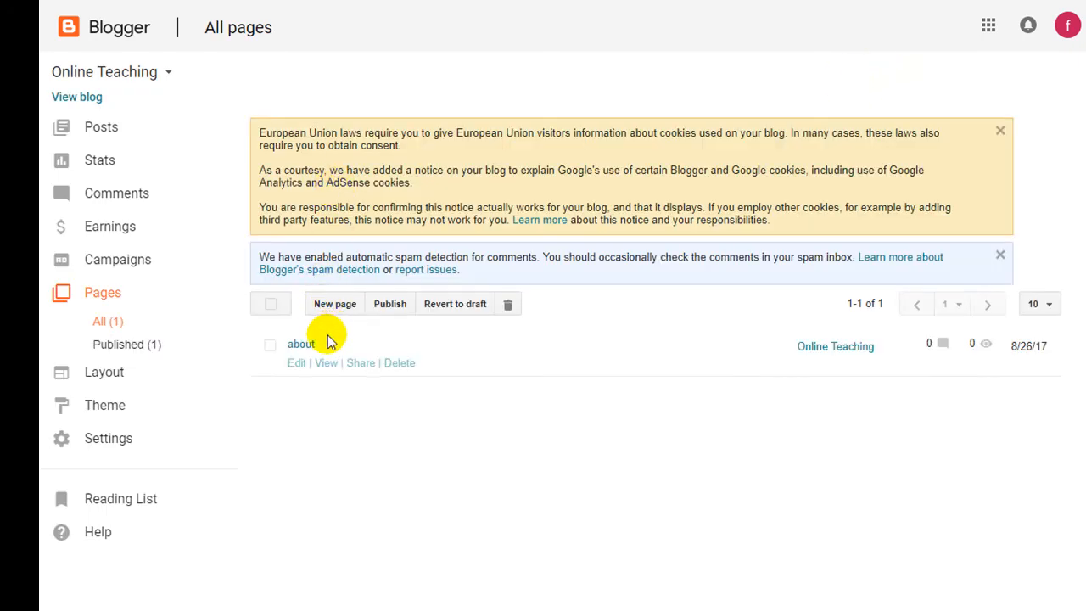
Step: Add another page titled "fee" with an empty body to the blog and publish it
left_click(338, 306)
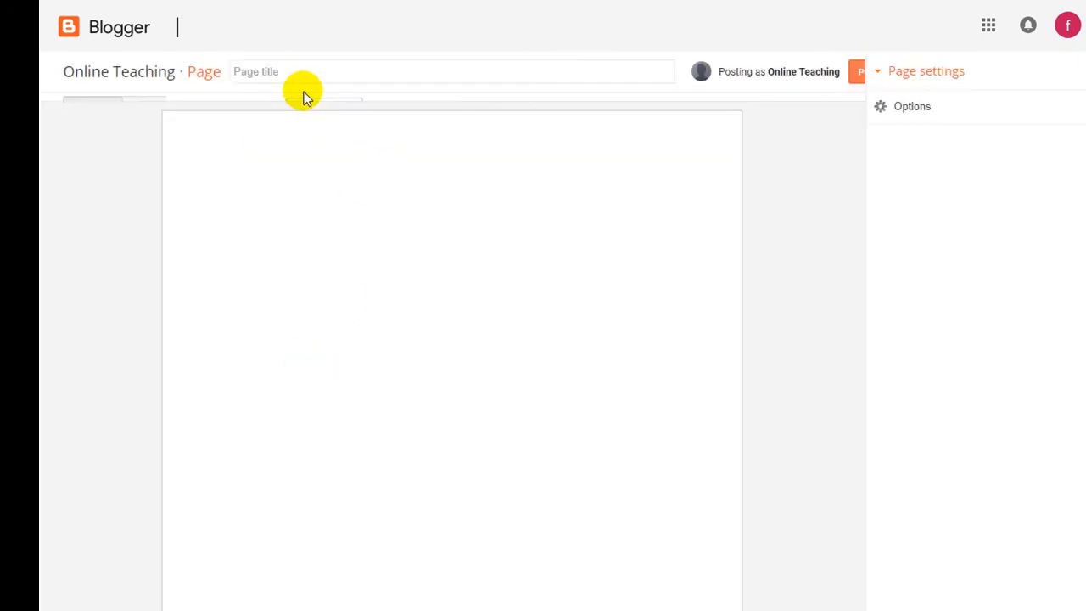
left_click(296, 70)
type("fee")
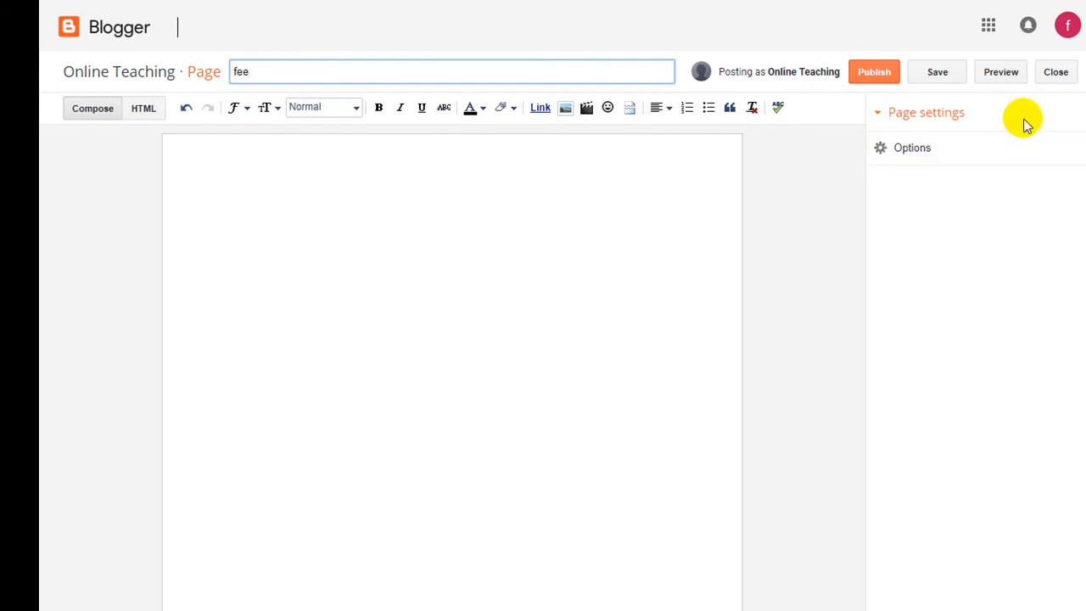
left_click(893, 74)
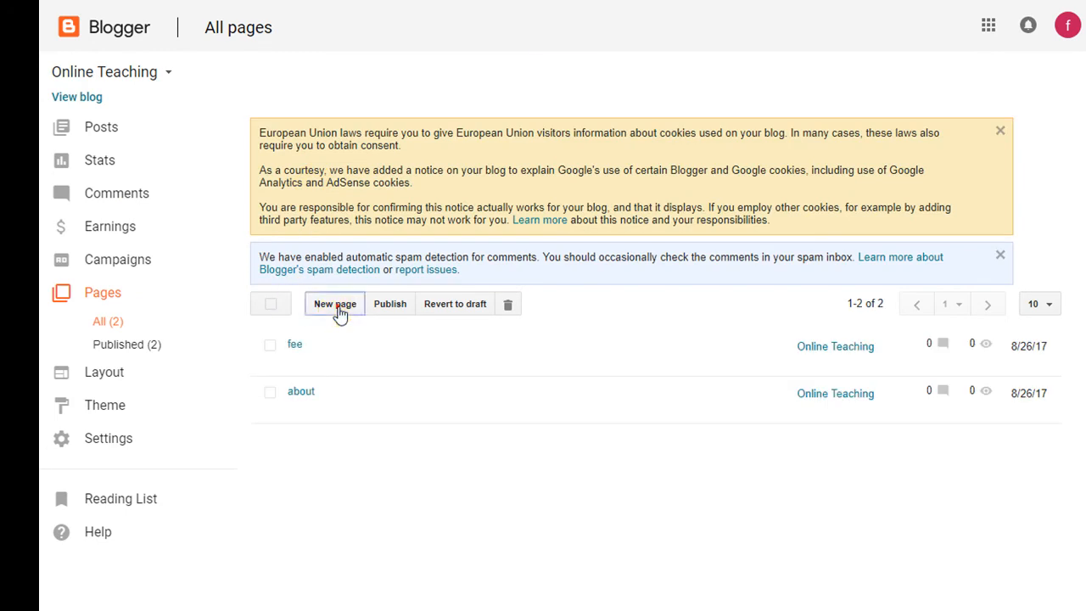
left_click(335, 304)
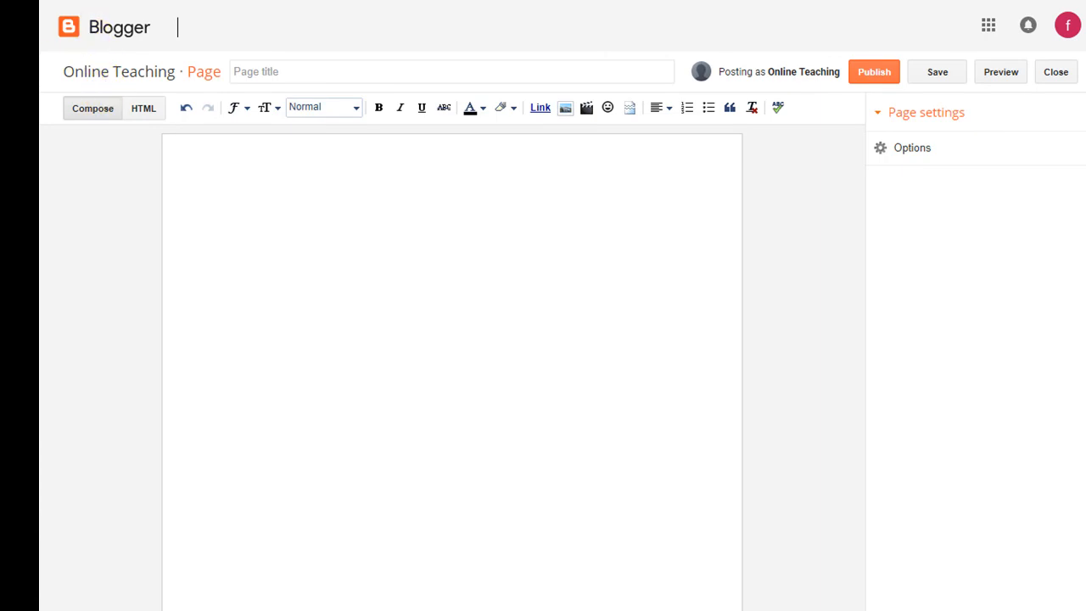
key("alt+Left")
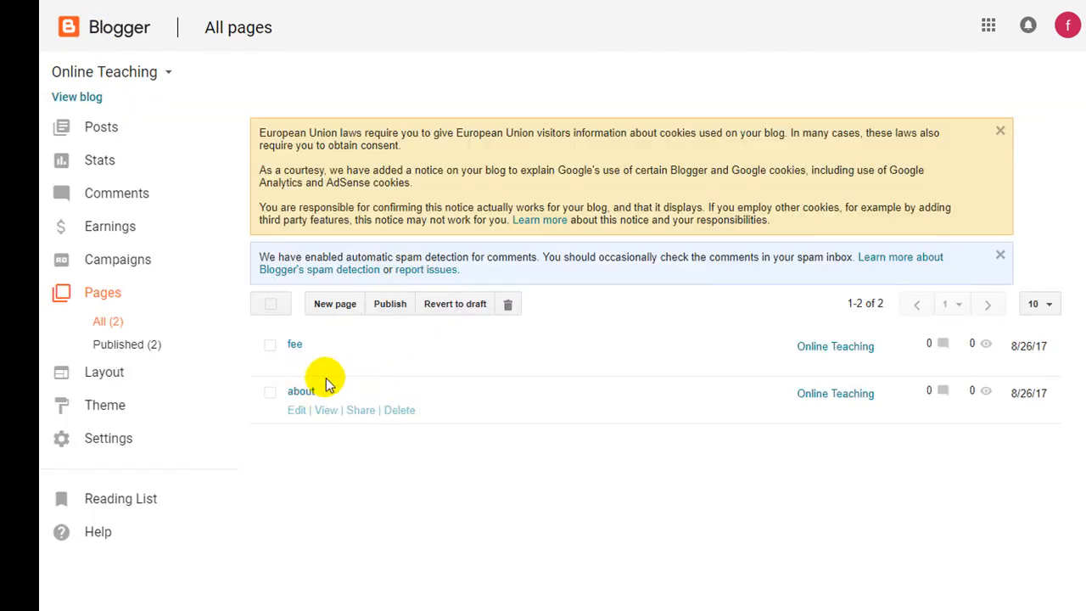
Step: Open the blog's layout and examine its sections down to the Main and sidebar-right-1 gadgets
left_click(140, 377)
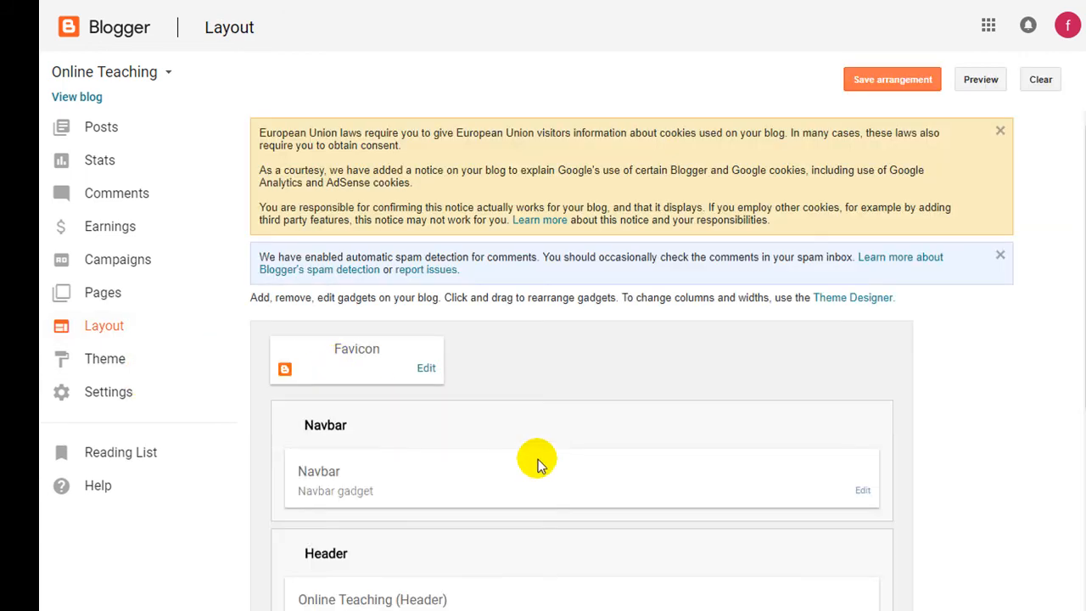
scroll(538, 462, "down", 3)
scroll(537, 463, "down", 3)
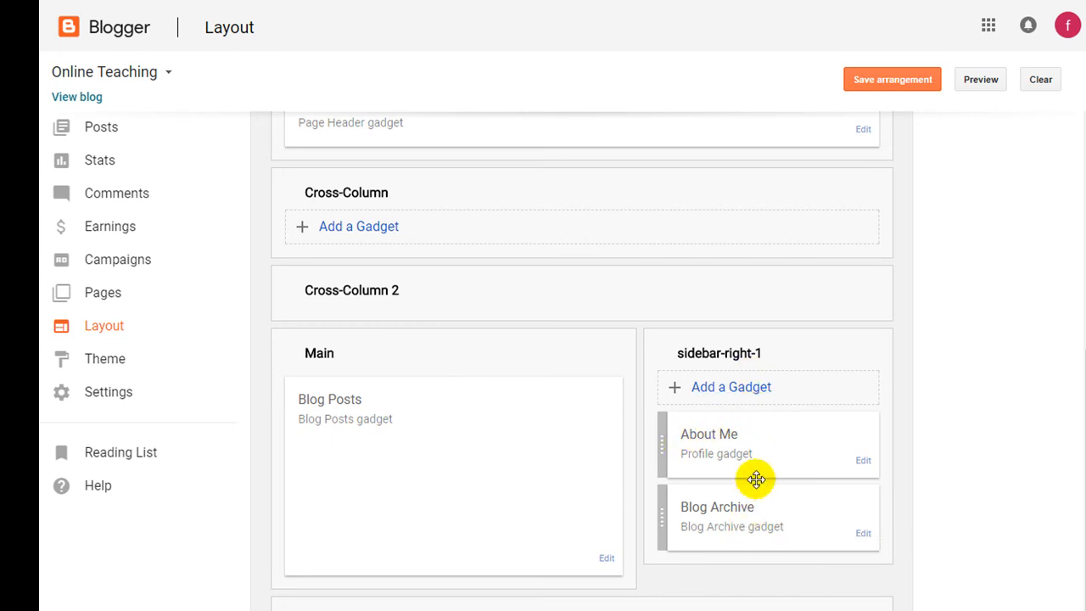
Step: Move the About Me gadget from sidebar-right-1 to Cross-Column 2 and return it above Blog Archive in the sidebar
left_click_drag(772, 453, 584, 349)
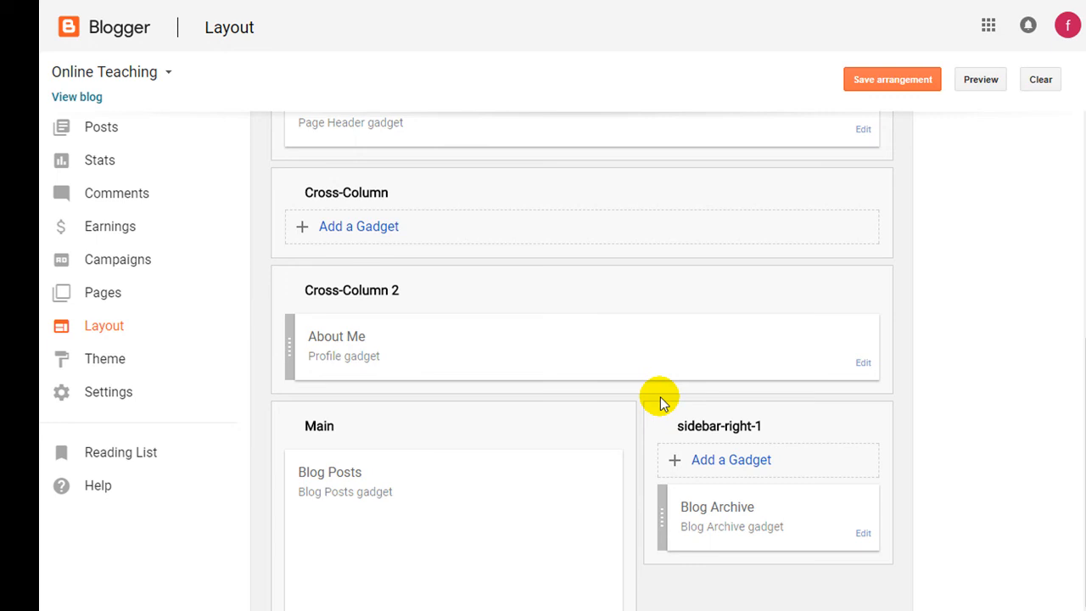
left_click_drag(565, 356, 762, 519)
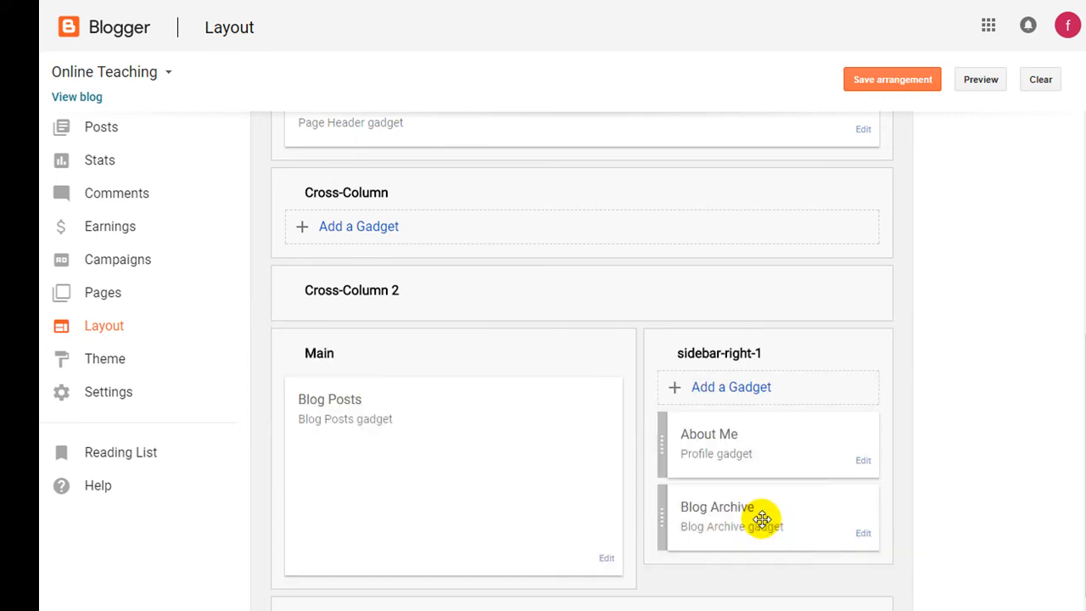
scroll(551, 493, "down", 3)
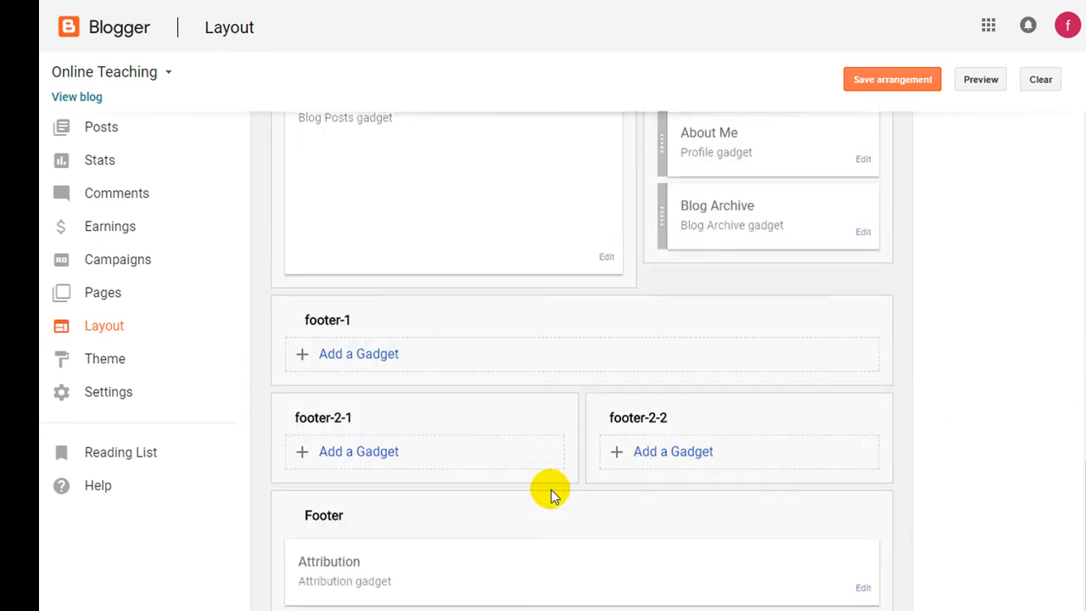
scroll(552, 493, "up", 4)
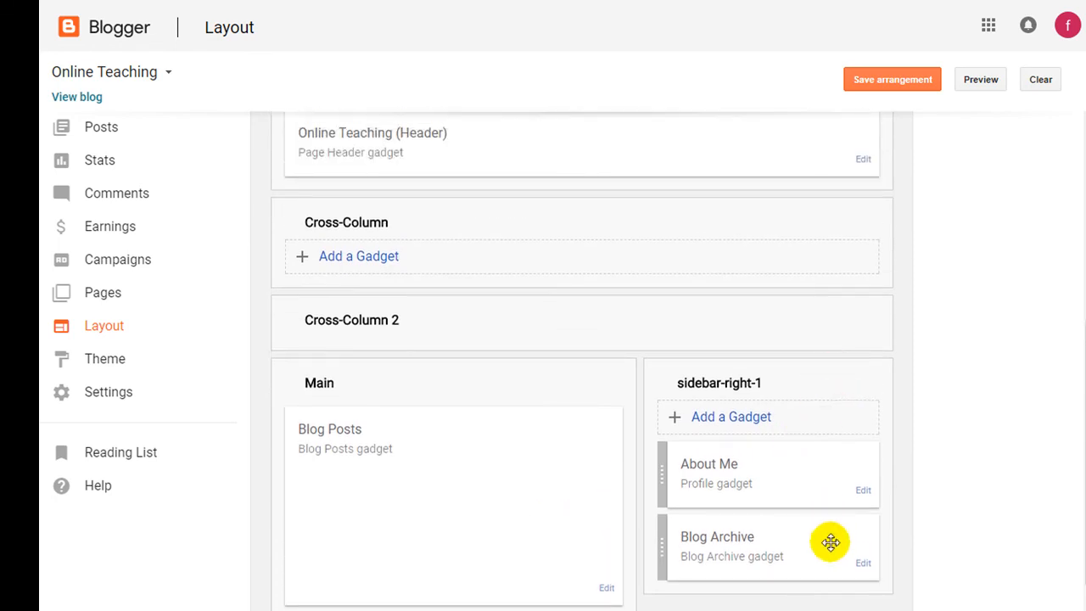
Step: Add a Follow by Email gadget with its default title and feed address to sidebar-right-1 and save the layout arrangement
left_click(743, 431)
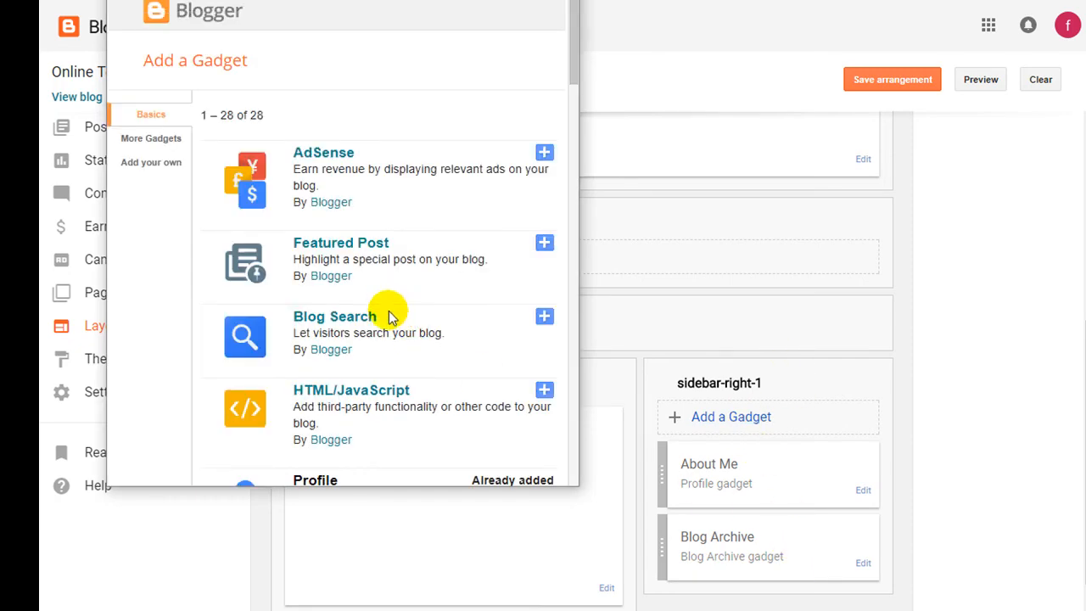
scroll(389, 317, "down", 4)
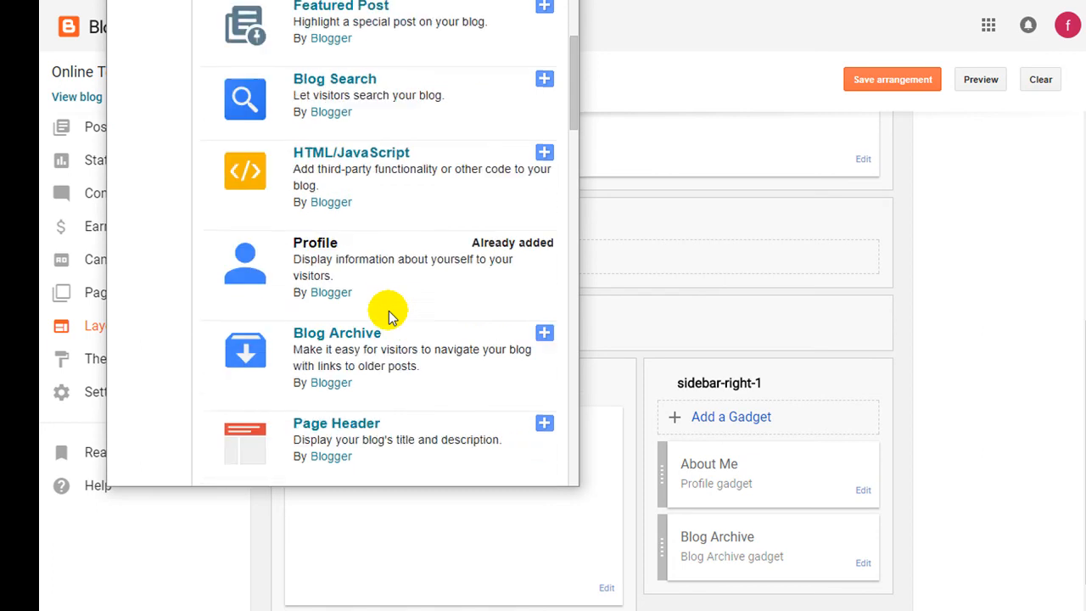
scroll(389, 317, "down", 2)
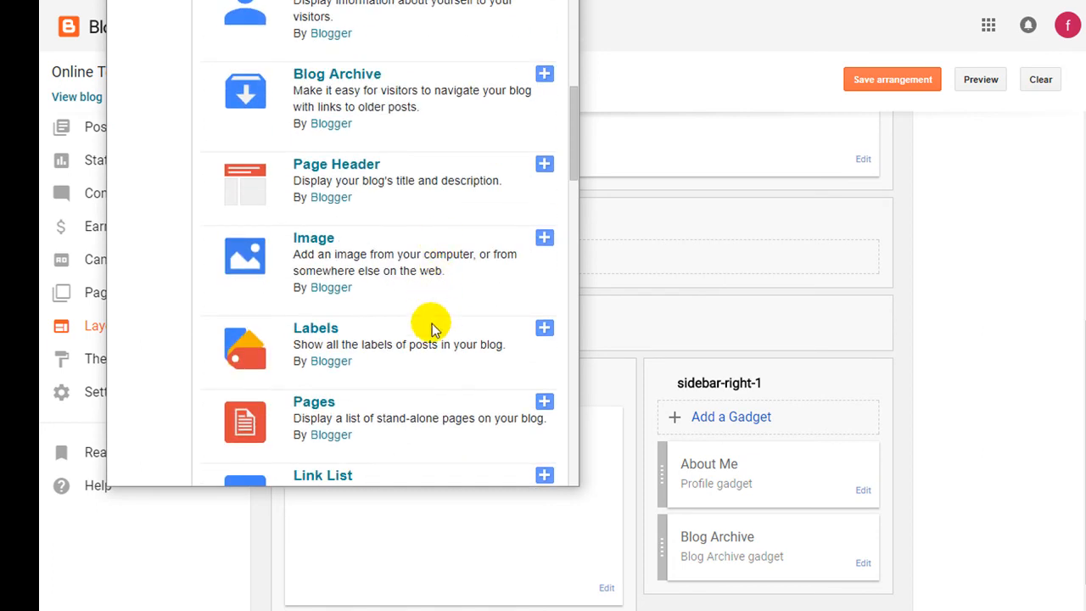
scroll(429, 340, "down", 2)
scroll(433, 339, "down", 2)
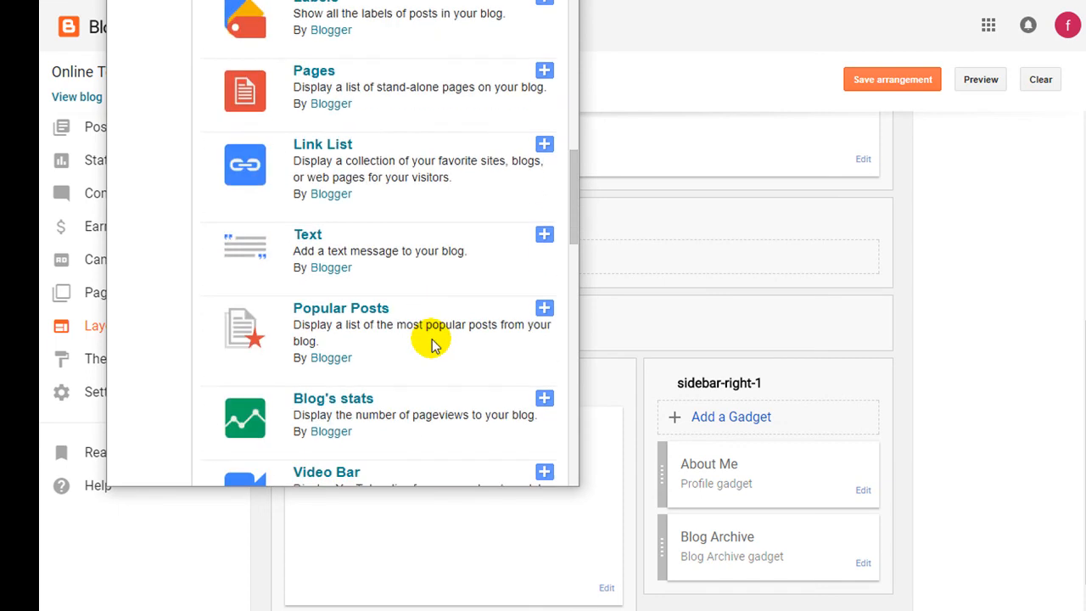
scroll(497, 365, "down", 3)
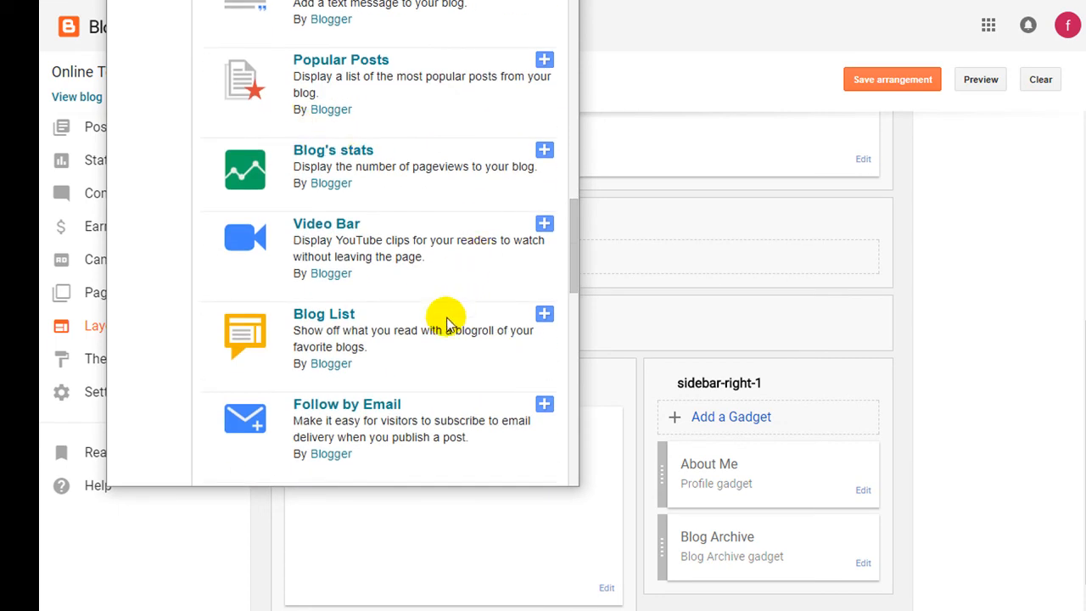
scroll(433, 346, "down", 3)
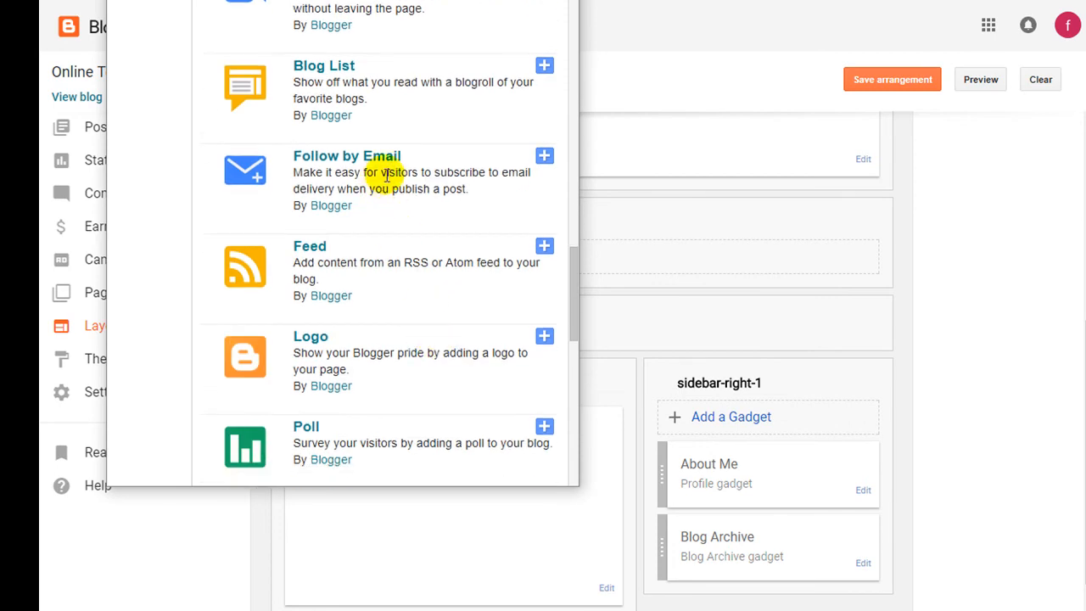
left_click(545, 157)
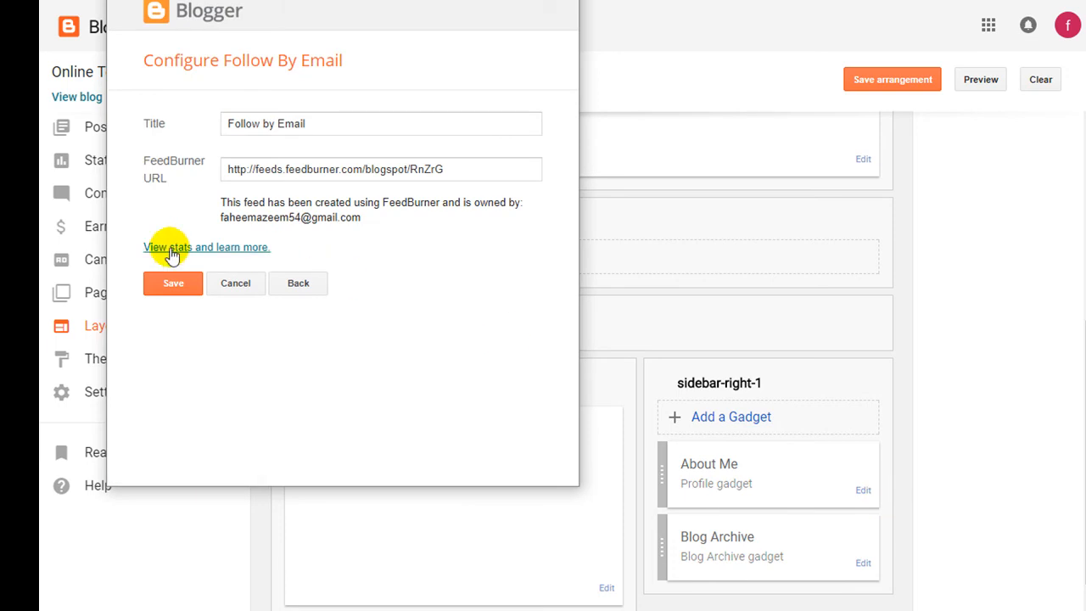
left_click(173, 285)
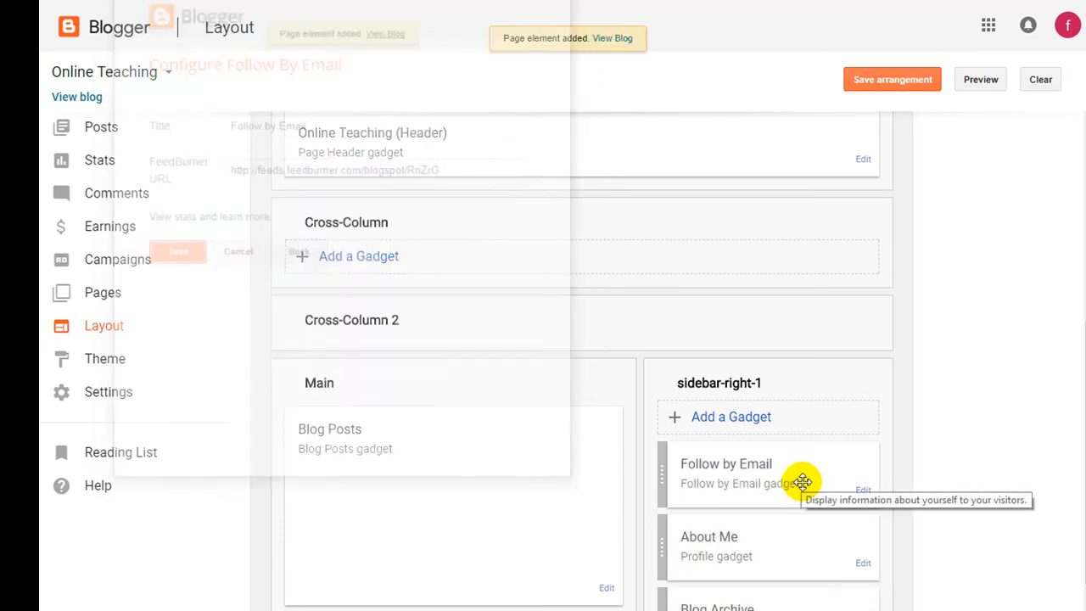
left_click(874, 82)
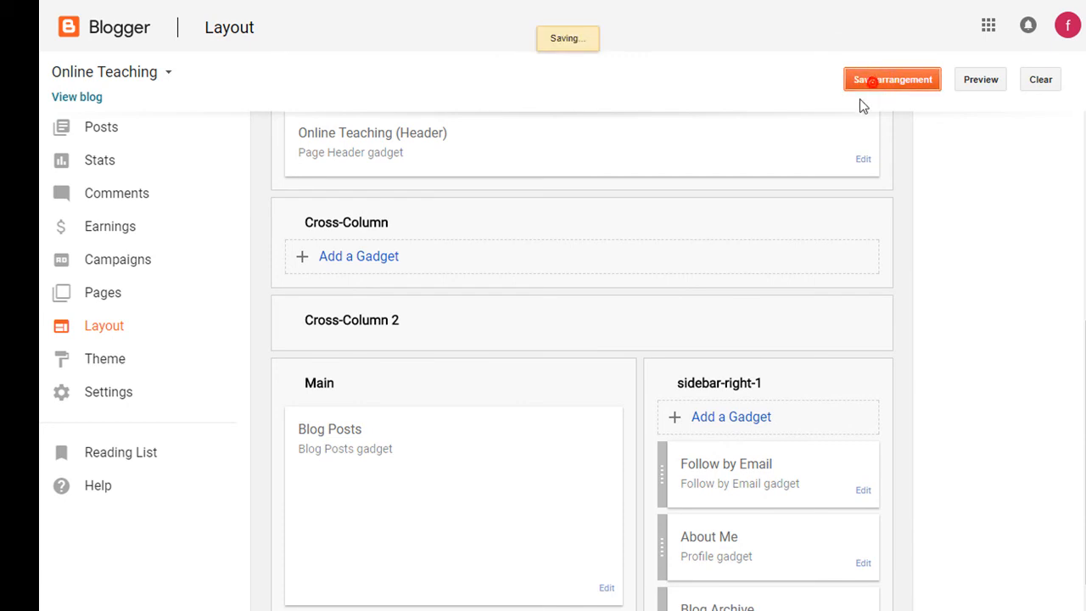
Step: Examine the basic gadgets available for sidebar-right-1 through Report Abuse and close the list without adding one
left_click(750, 416)
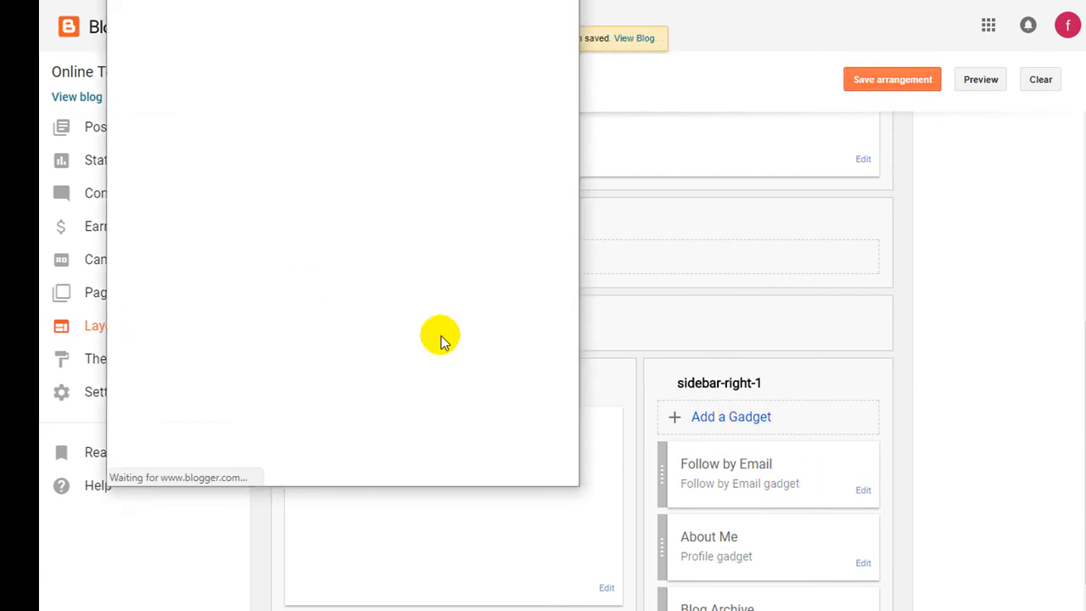
scroll(386, 307, "down", 18)
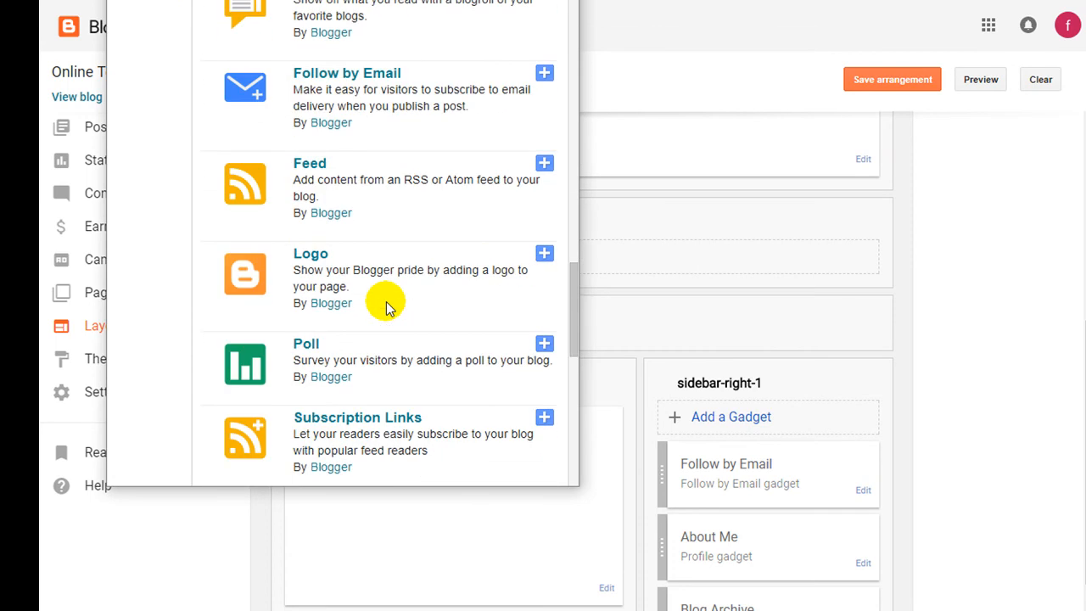
scroll(387, 307, "down", 4)
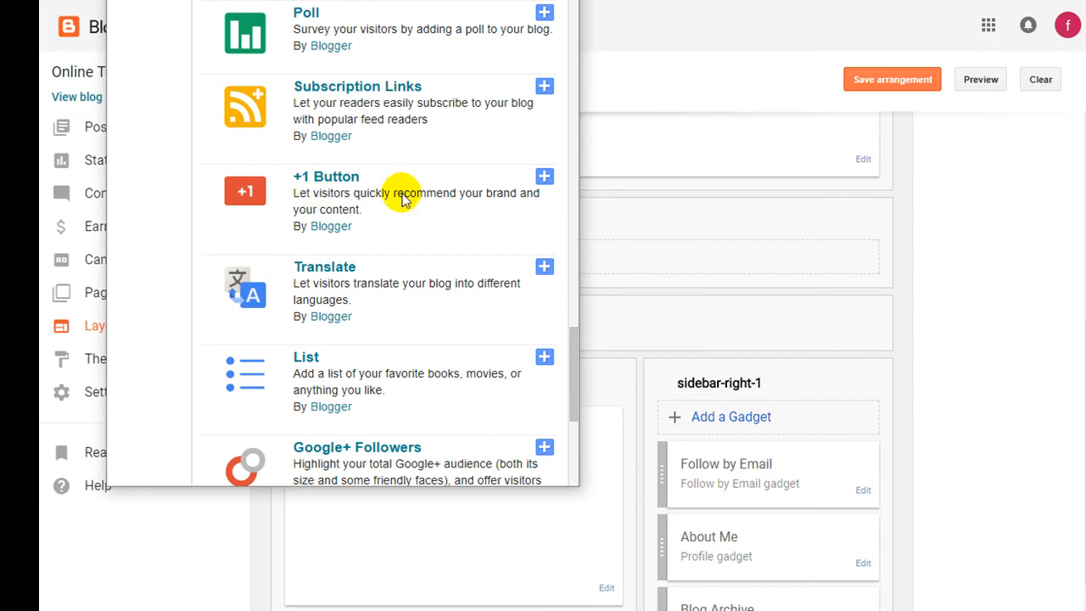
scroll(380, 296, "down", 3)
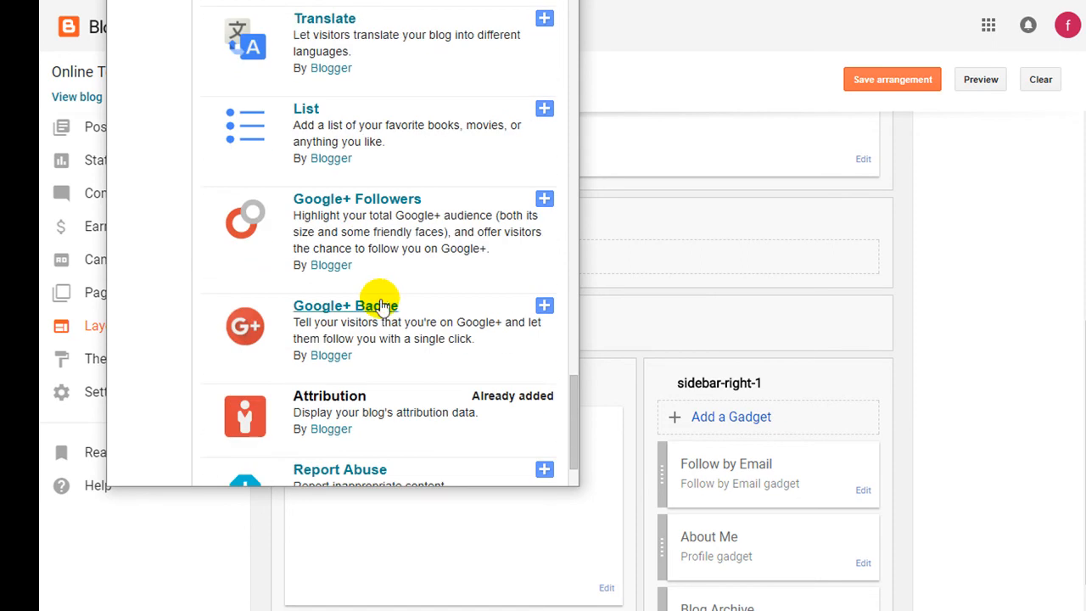
scroll(386, 327, "down", 1)
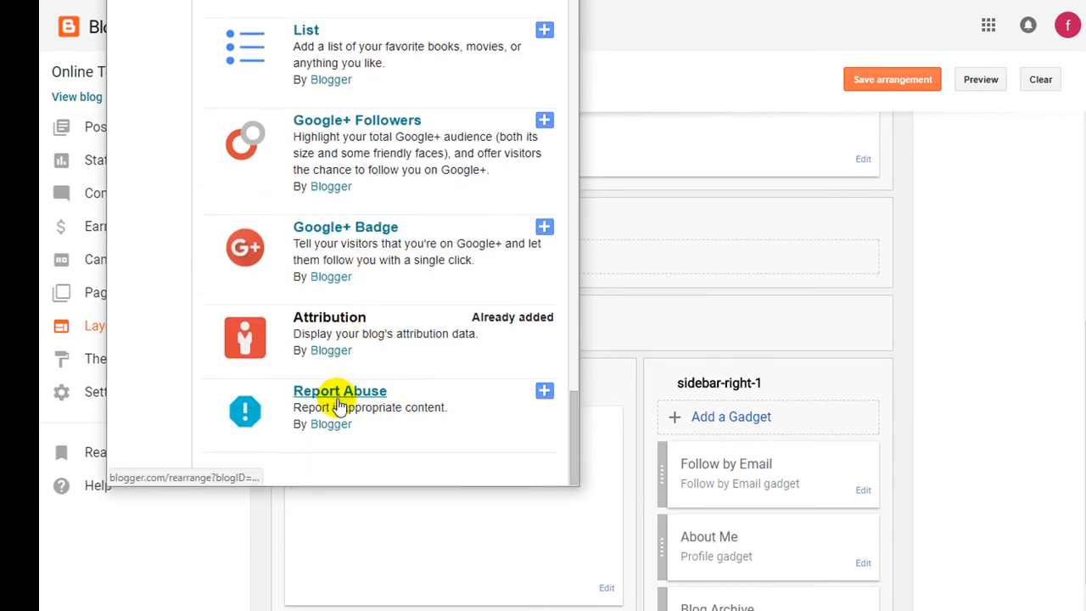
scroll(271, 433, "up", 15)
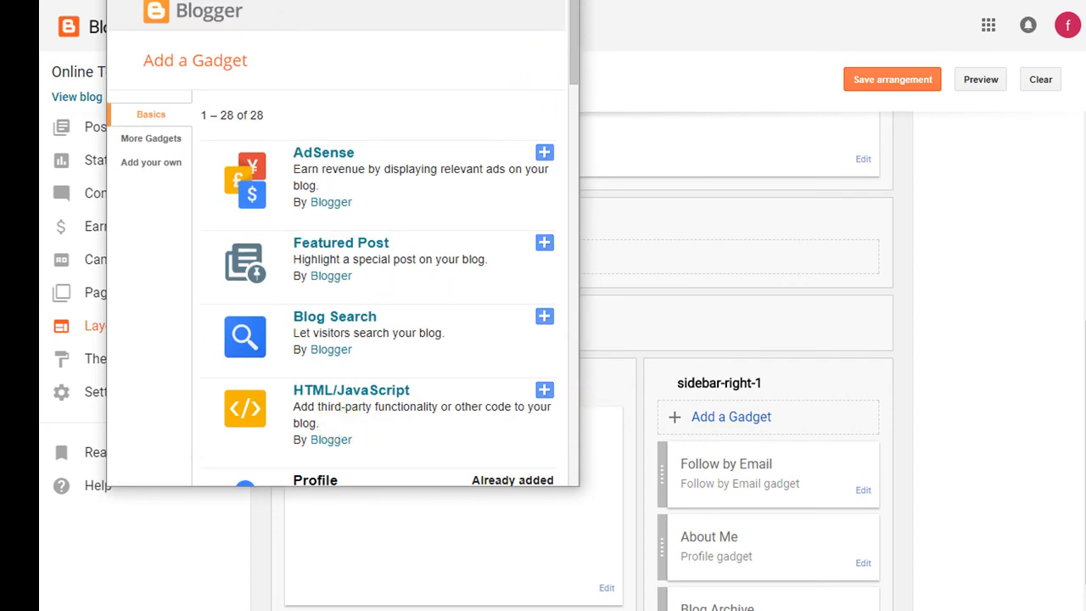
left_click(564, 0)
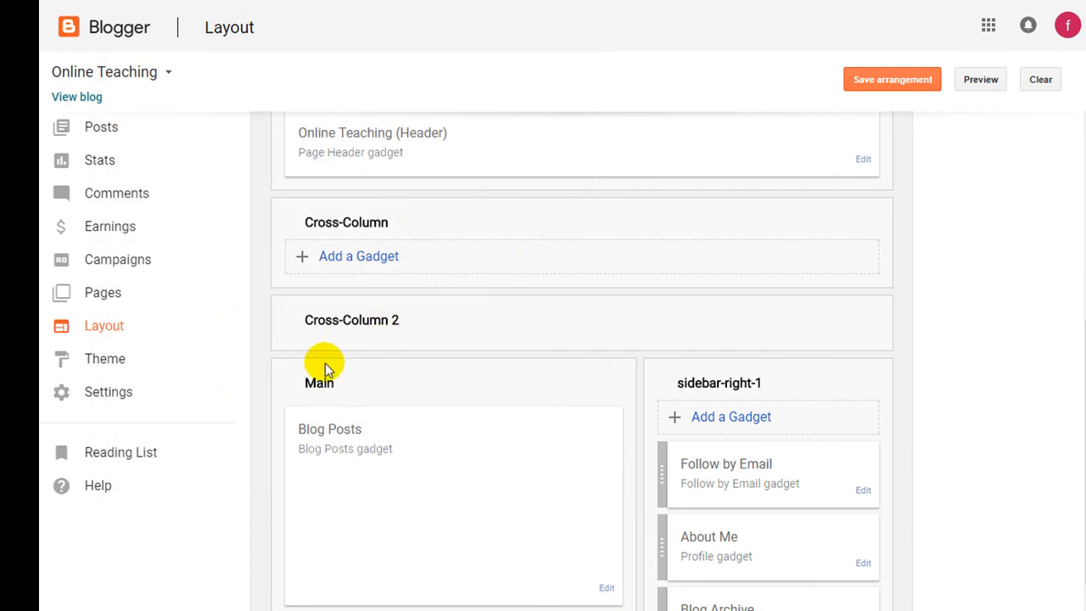
Step: View the blog's theme page and open its settings
left_click(166, 370)
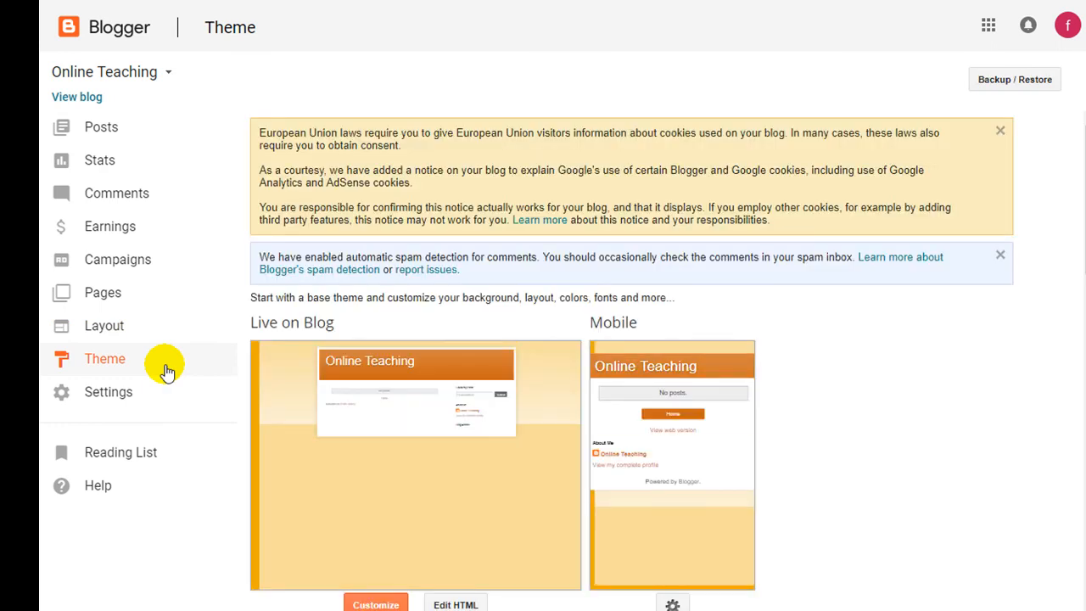
left_click(151, 399)
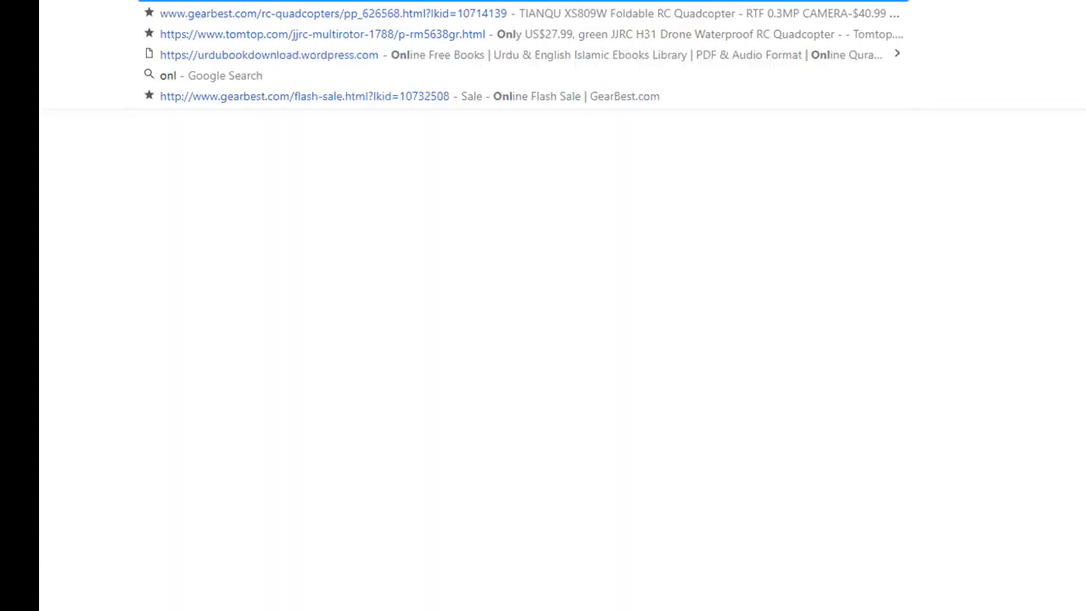
Step: Visit the live blog at onlineteaching787.blogspot.com in a new browser tab
type("int")
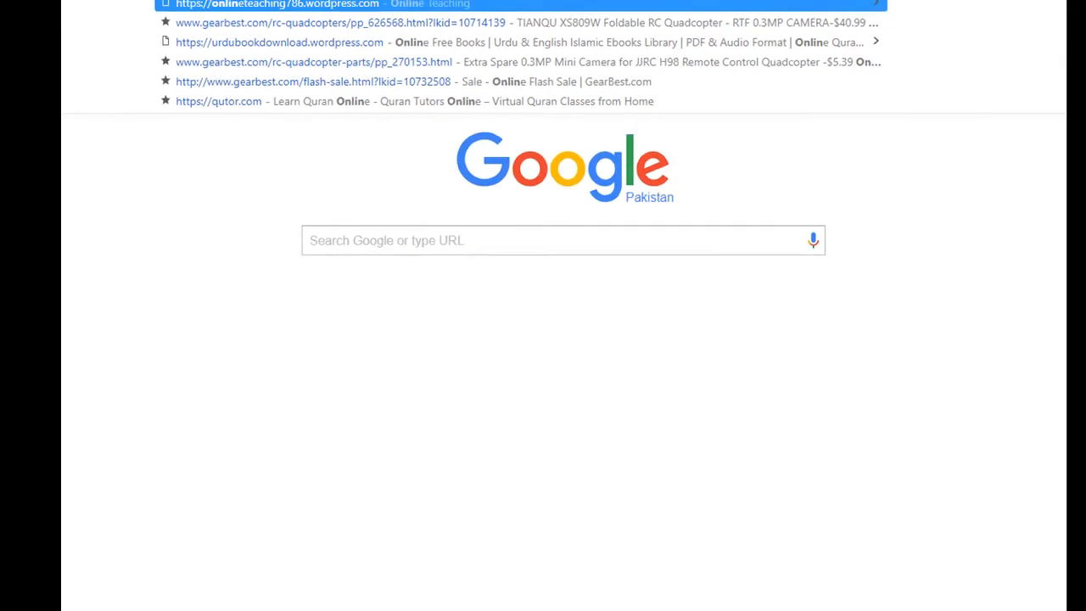
type("etea")
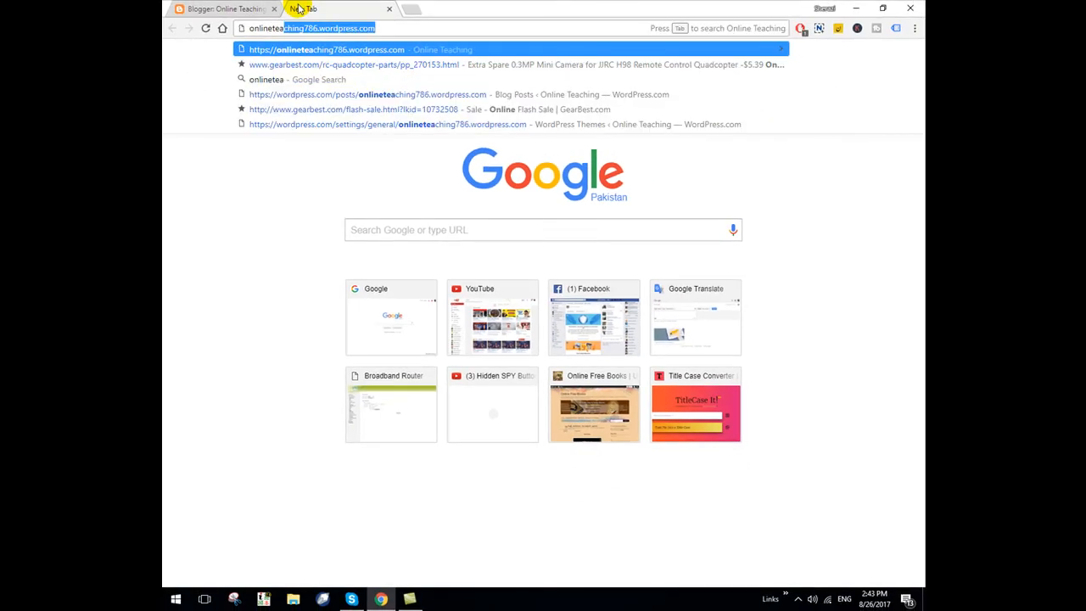
type("ching")
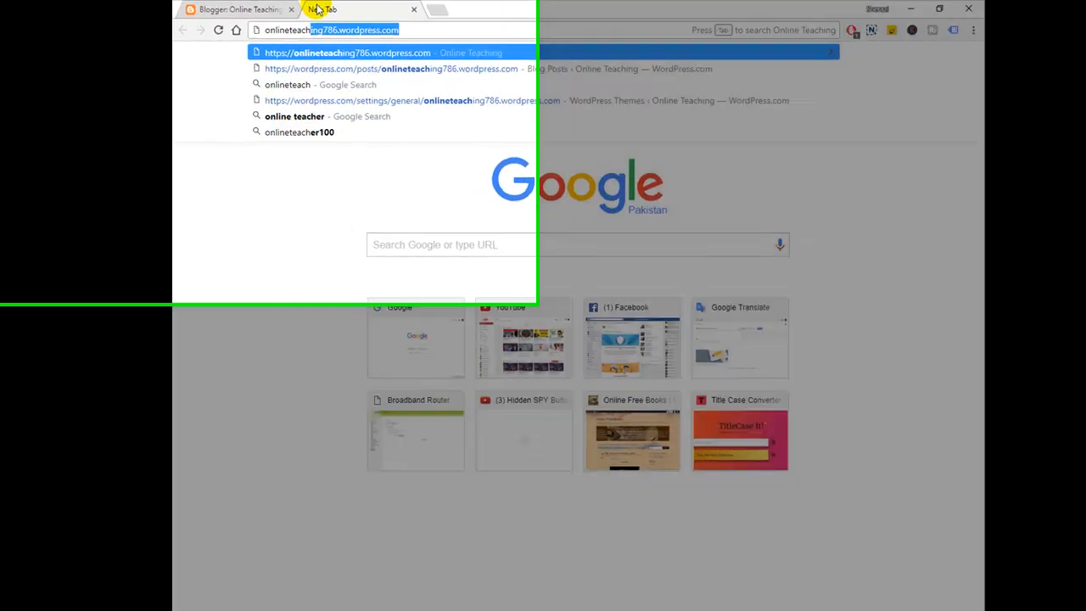
type("787")
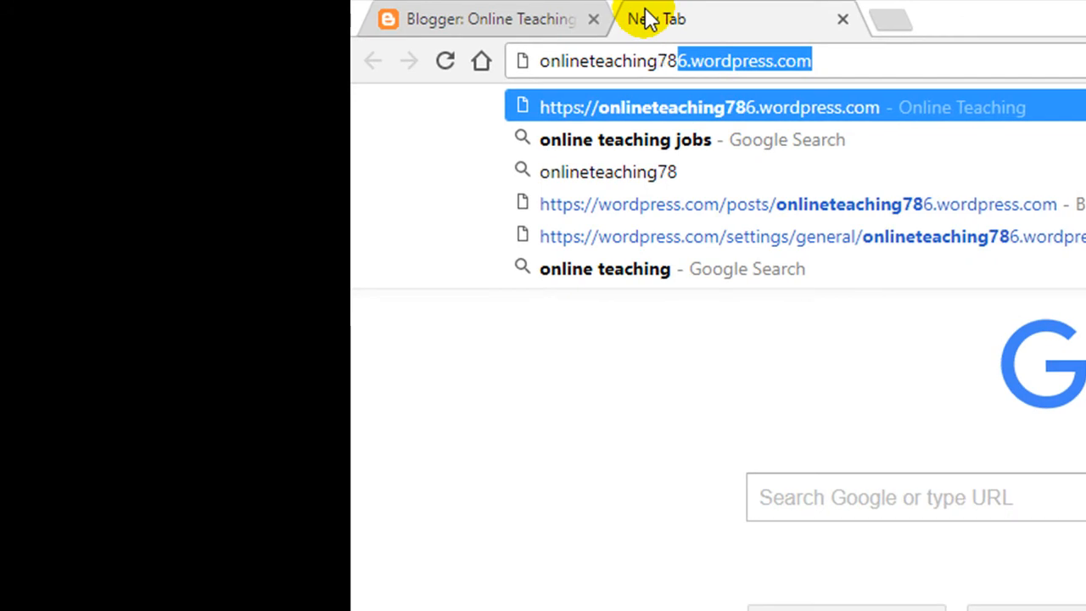
type(".blogspot.com")
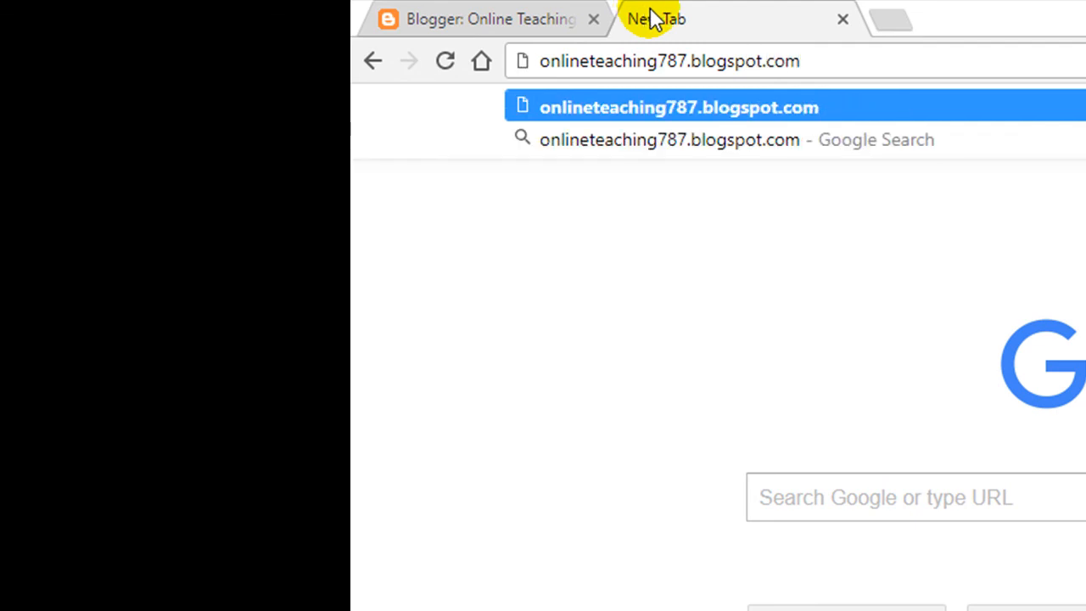
key("Return")
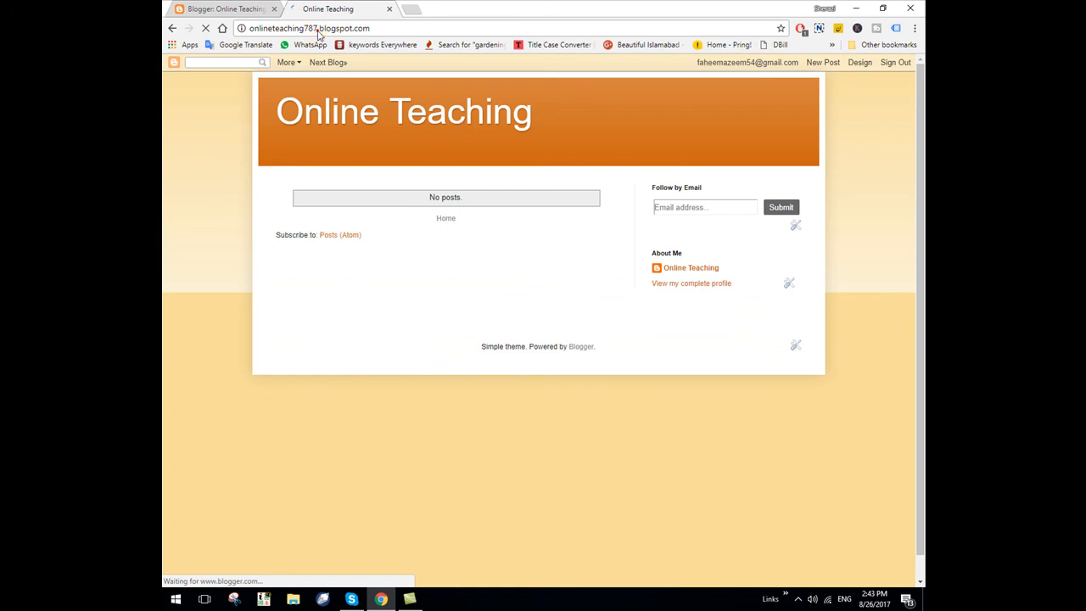
left_click(312, 30)
left_click(310, 29)
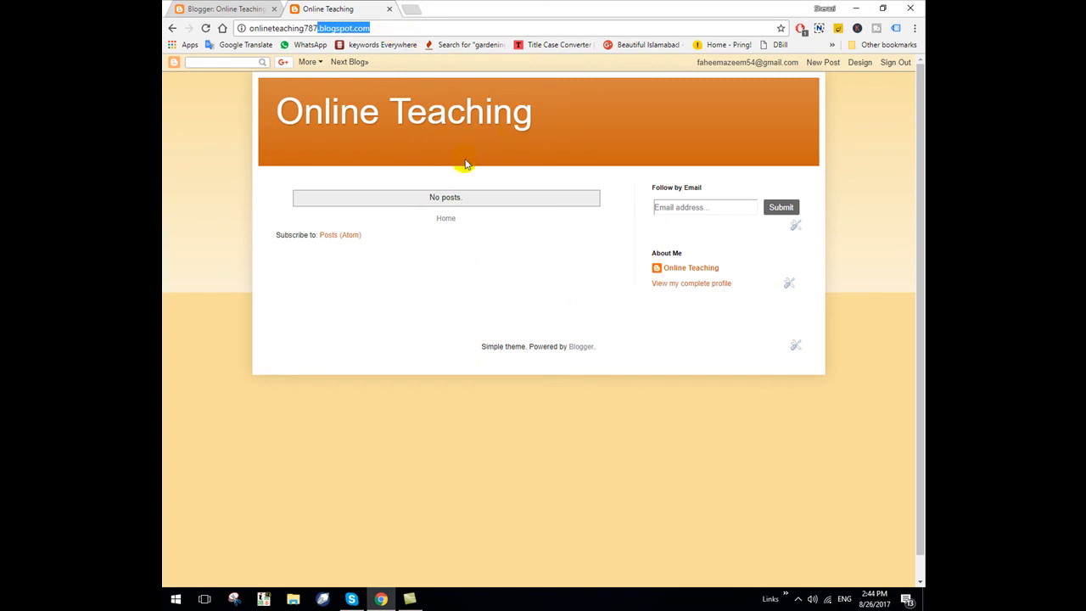
Step: Return to the Blogger dashboard and start a new post from the Online Teaching blog's posts list
left_click(247, 7)
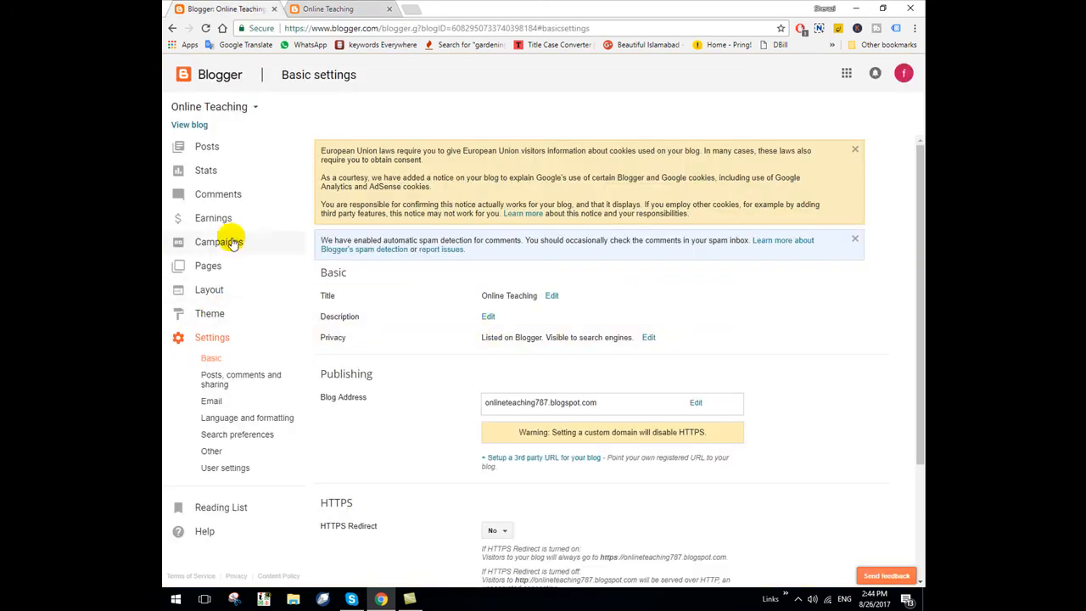
left_click(220, 147)
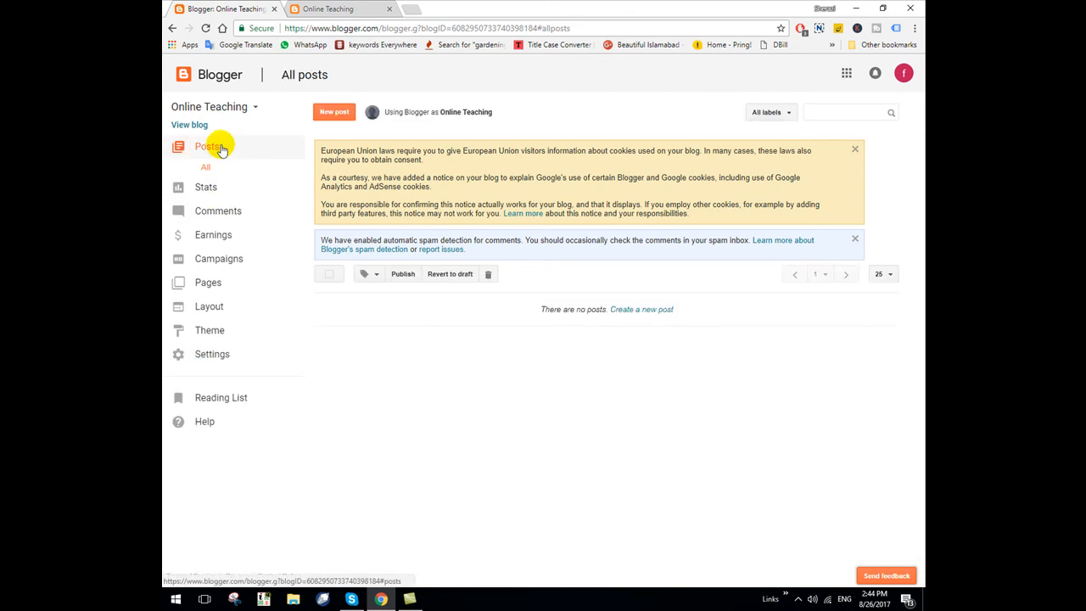
left_click(336, 112)
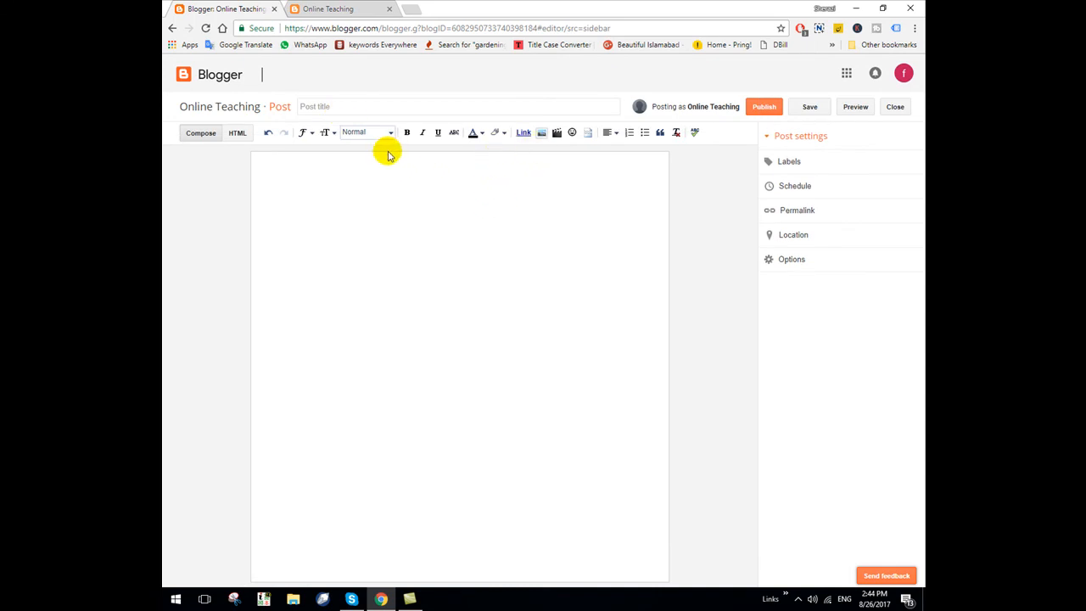
left_click(511, 194)
Step: Upload the image "How to Online Quran Teaching and earn Mony" from the Desktop and insert it into the post
left_click(541, 134)
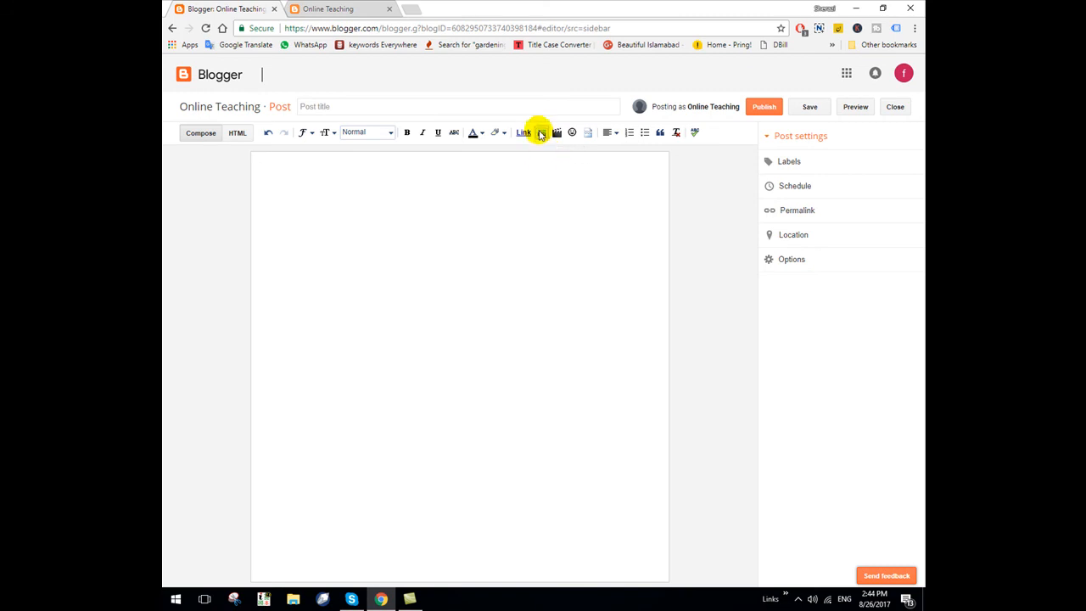
left_click(542, 136)
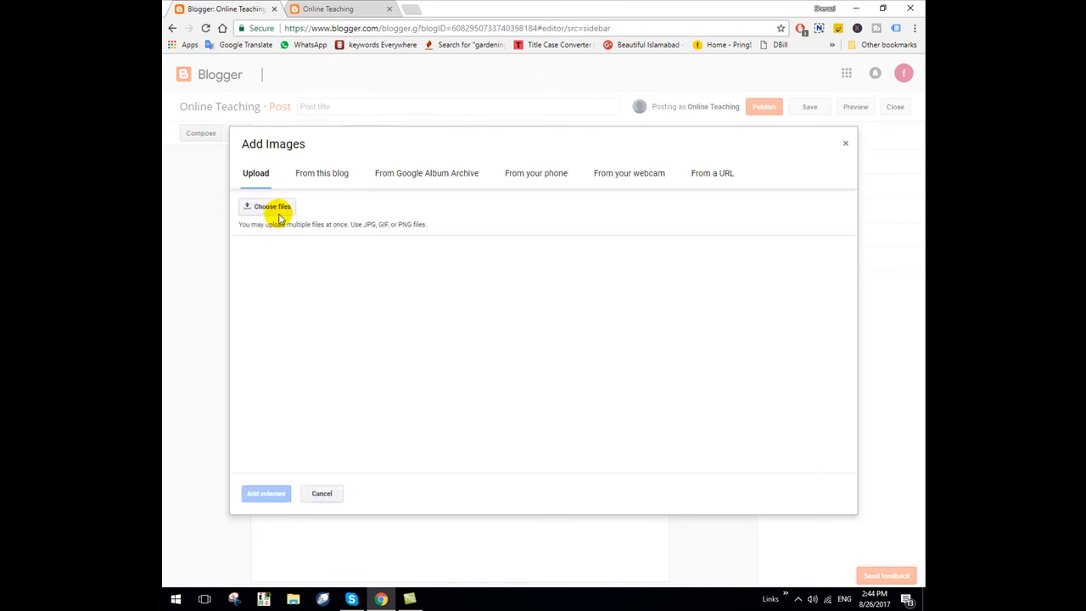
left_click(272, 208)
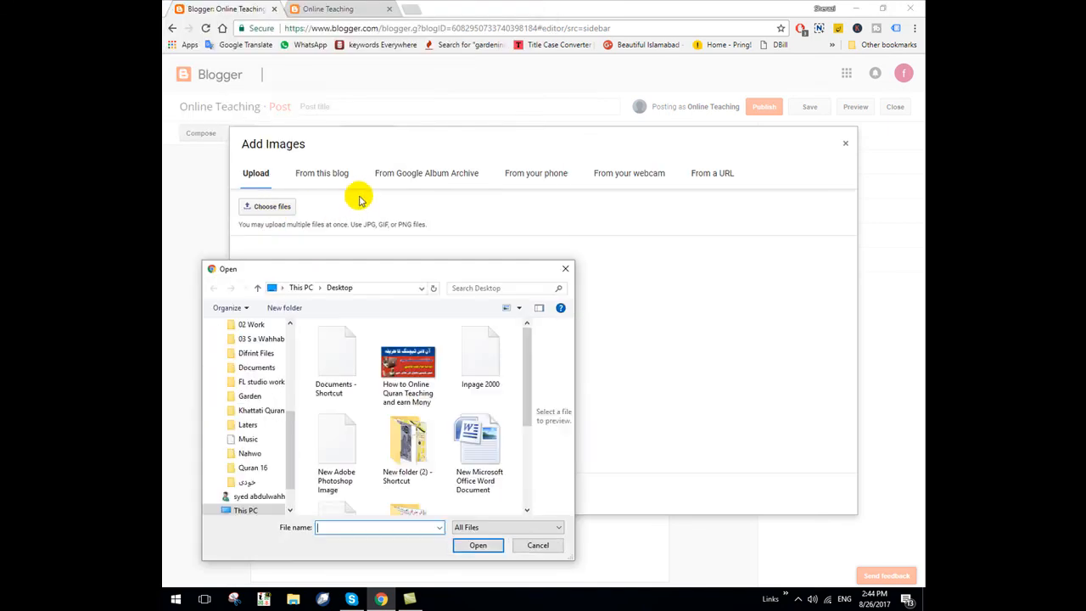
double_click(407, 363)
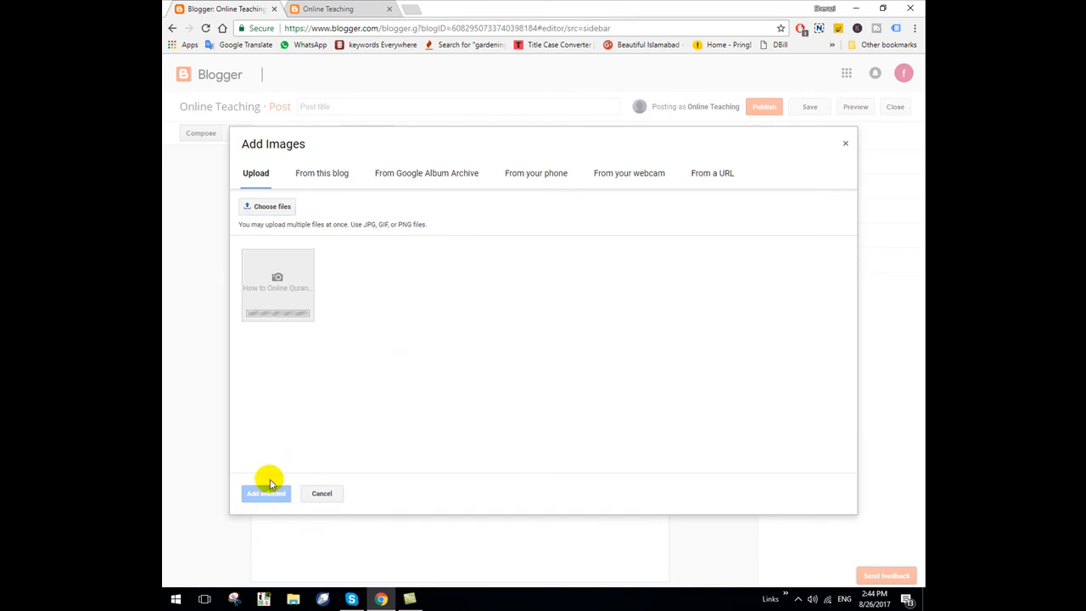
left_click(265, 493)
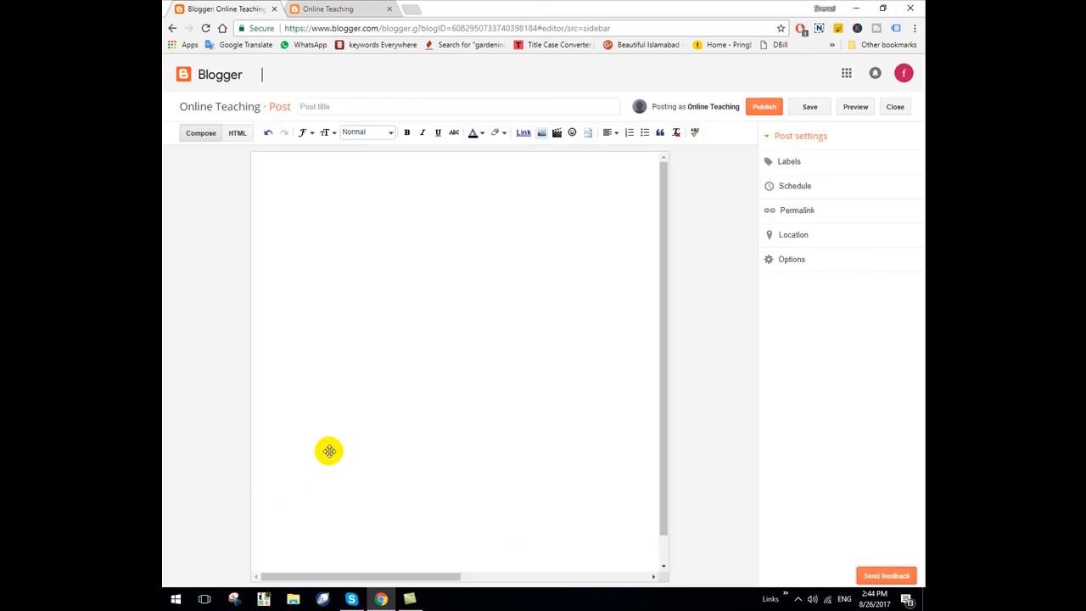
Step: Try the inserted image at X-Large, set its size to Large and deselect it
left_click(478, 255)
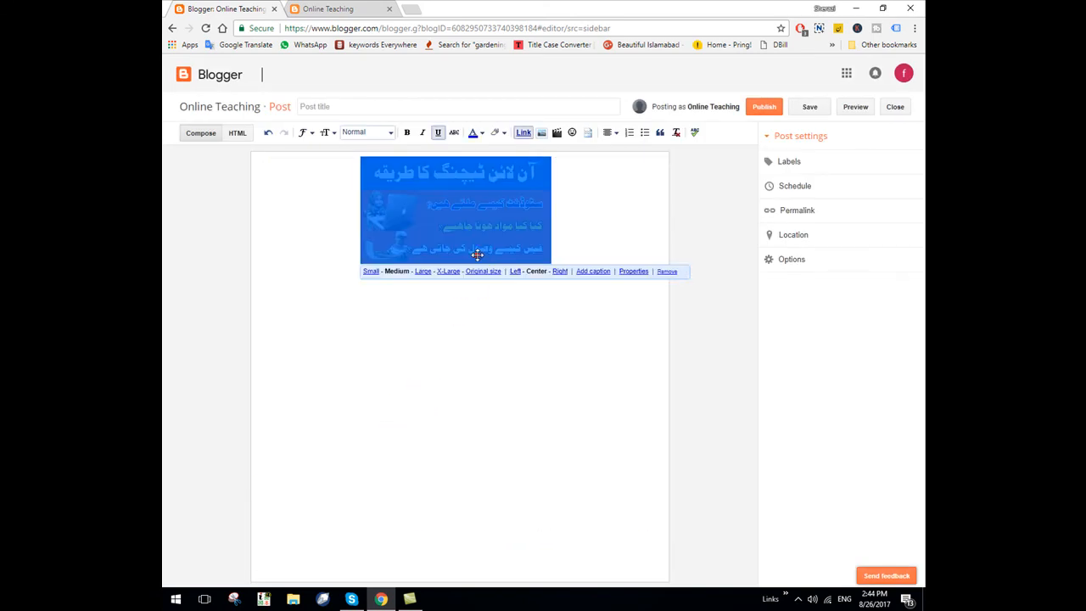
left_click(422, 272)
left_click(425, 298)
left_click(331, 379)
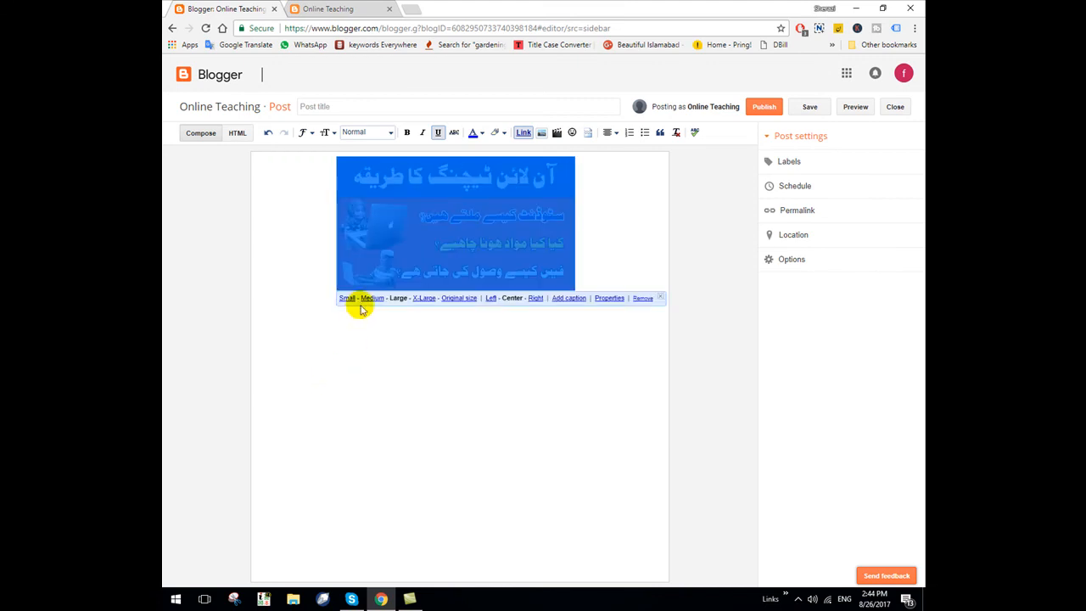
left_click(535, 343)
Step: Title the post "How to Online teach" and publish it
left_click(430, 104)
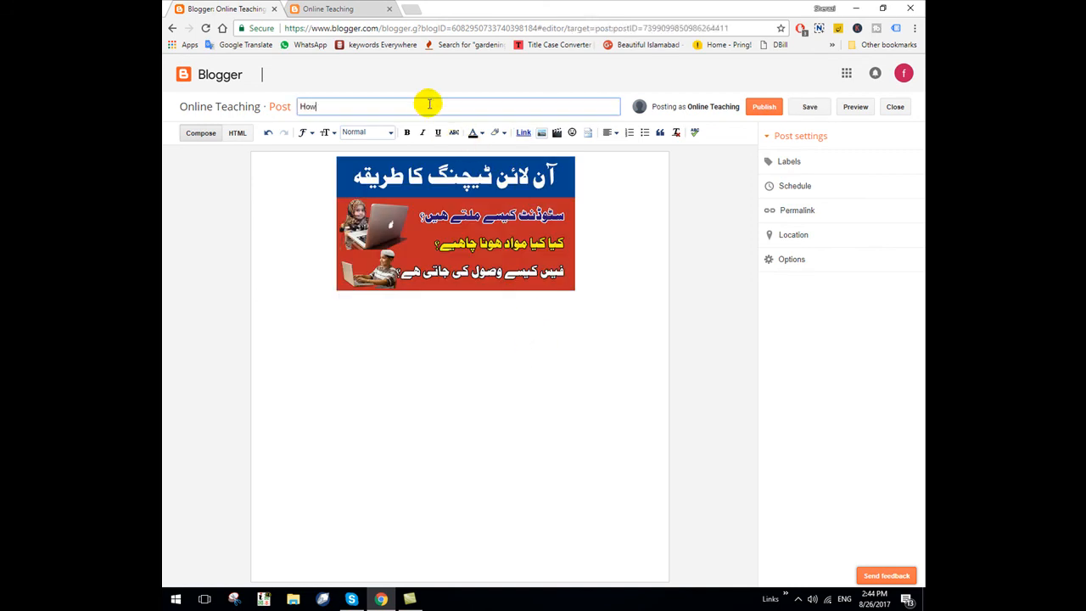
type("How to Online teach")
left_click(766, 108)
left_click(767, 108)
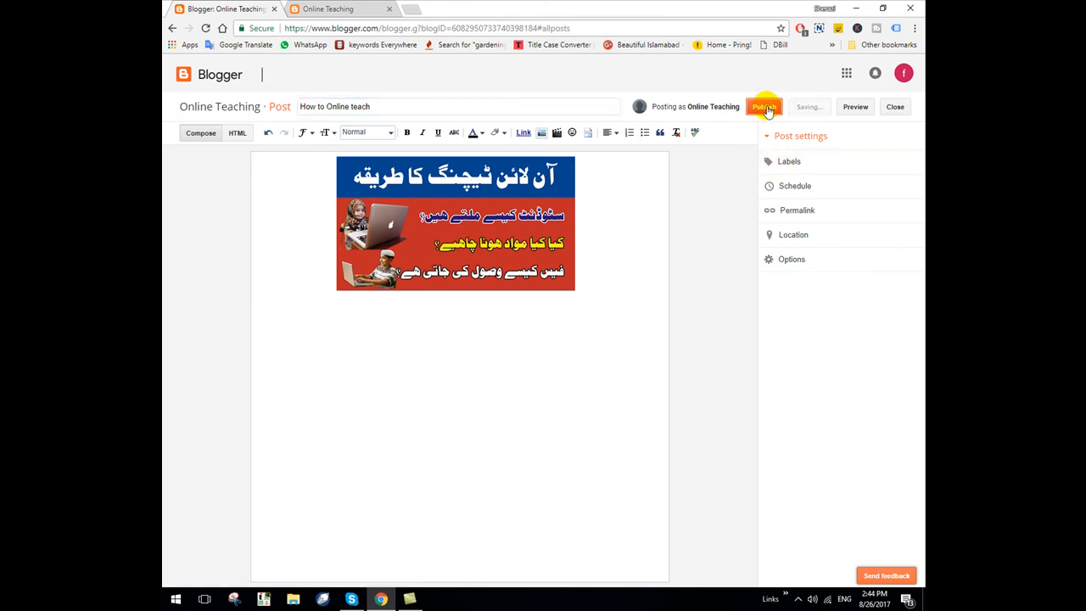
Step: Reload the live blog at onlineteaching787.blogspot.com to check the published post
left_click(331, 6)
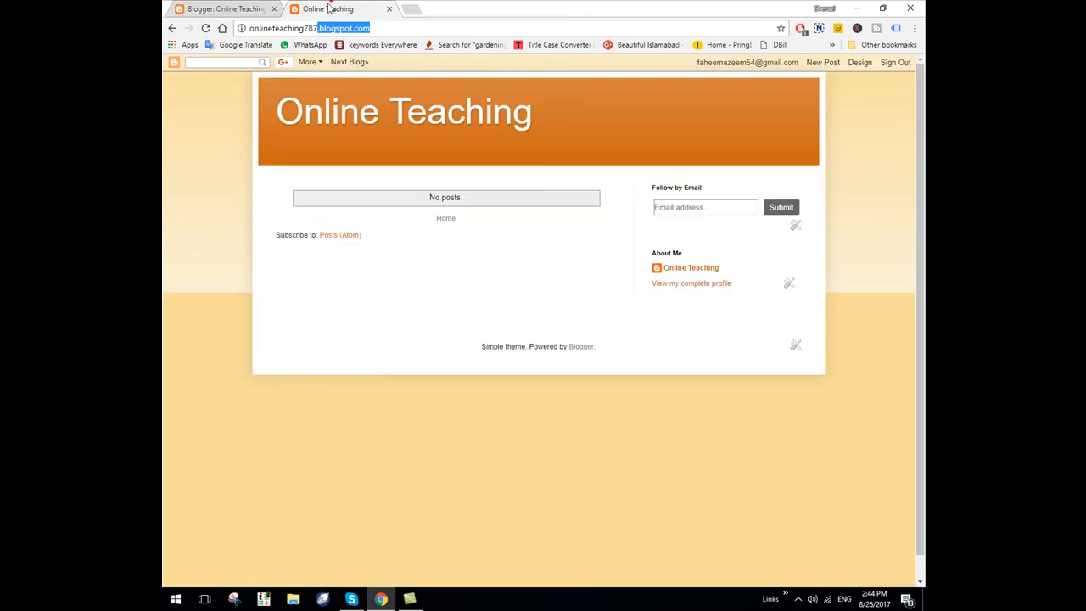
left_click(205, 28)
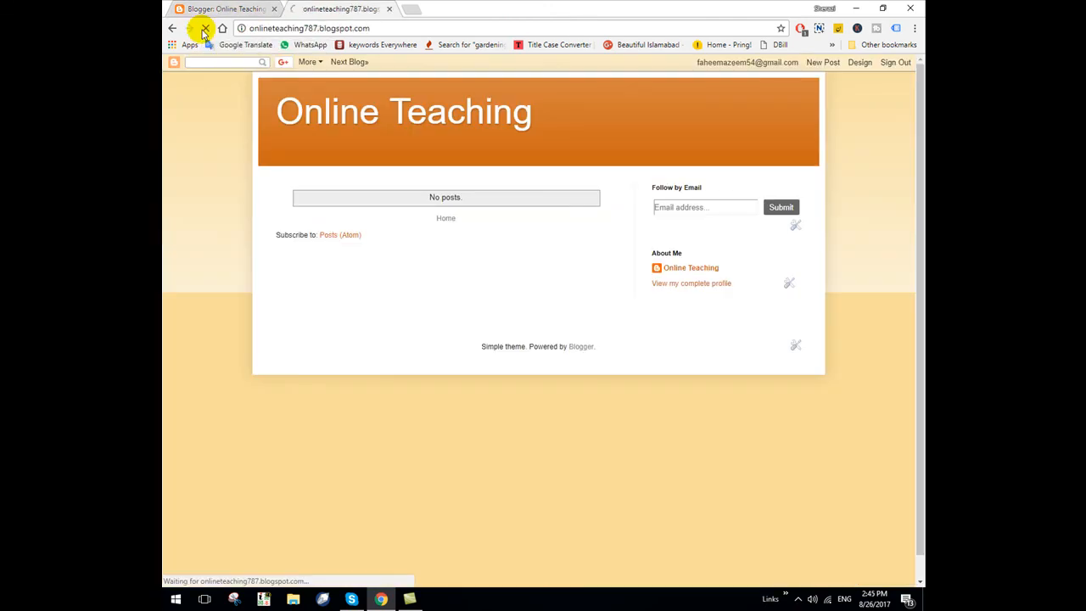